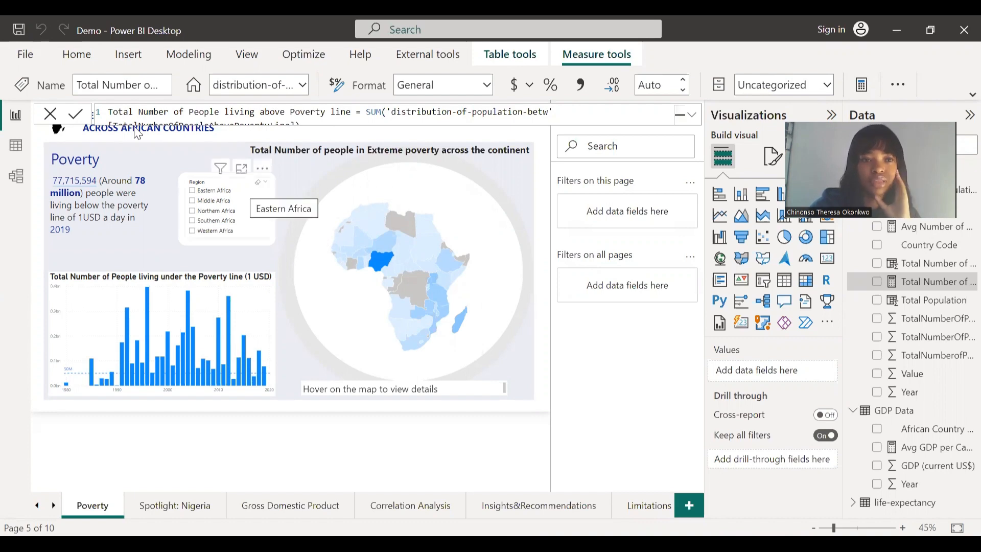
- Check that Save As offers the .pbip project file type, then cancel without saving
{"action": "left_click", "coordinate": [24, 55]}
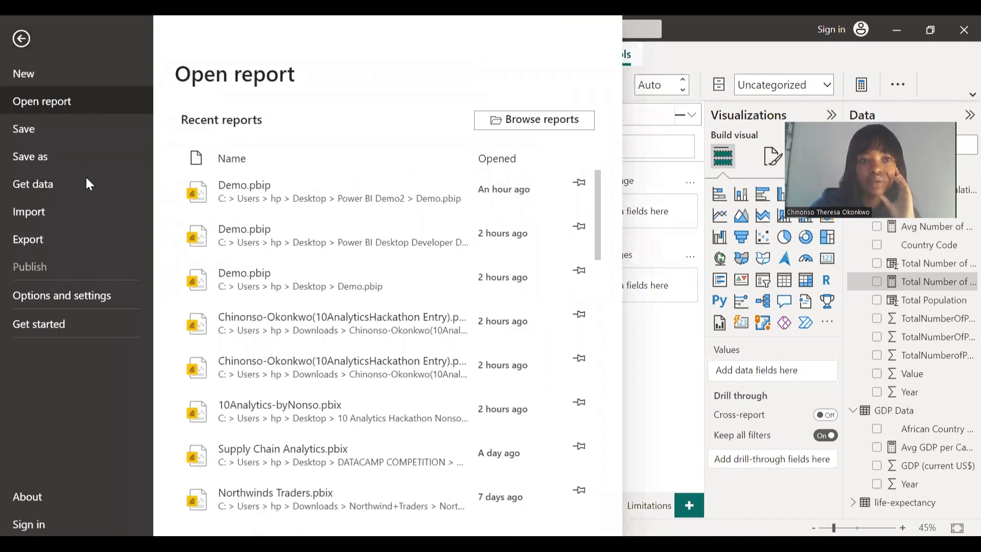
{"action": "key", "text": "Escape"}
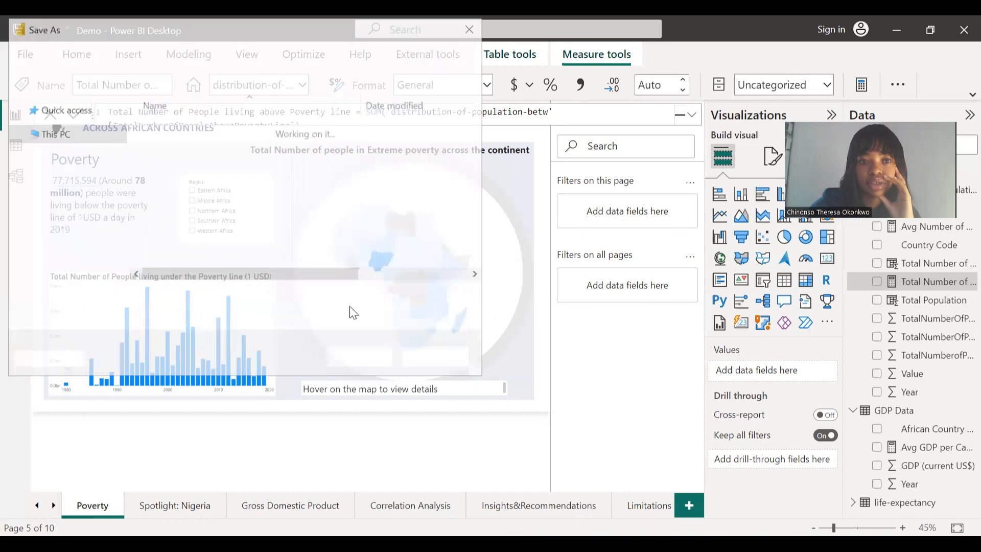
{"action": "left_click", "coordinate": [358, 319]}
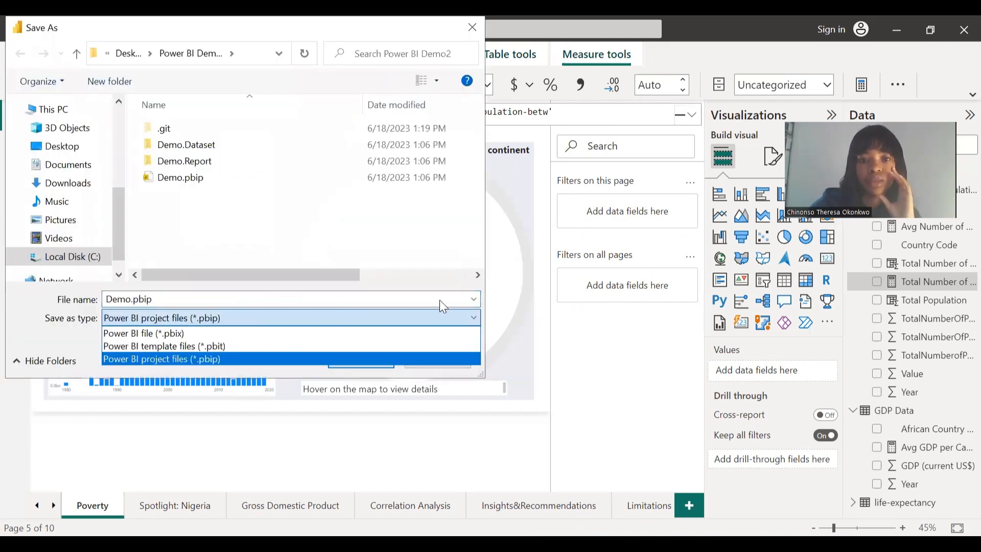
{"action": "left_click", "coordinate": [478, 461]}
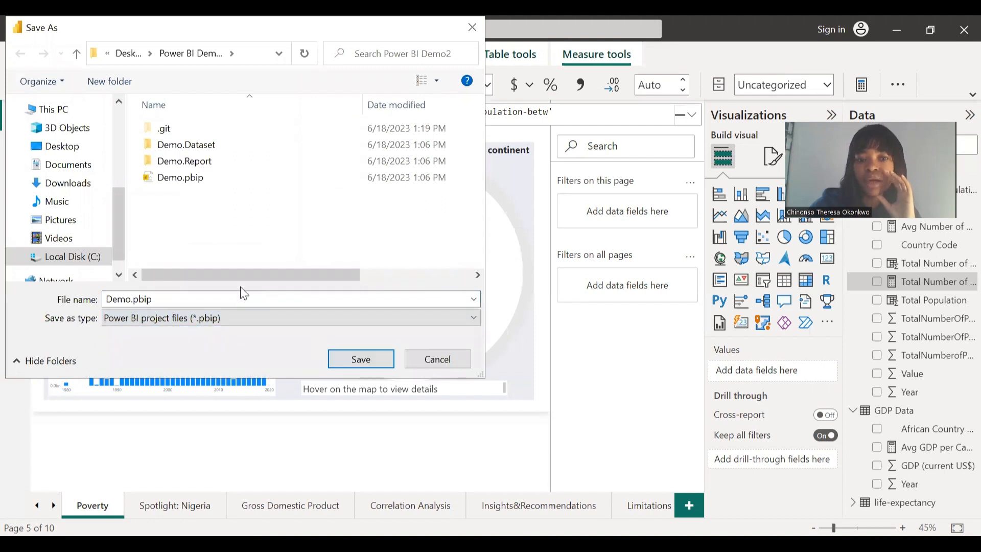
{"action": "left_click", "coordinate": [244, 318]}
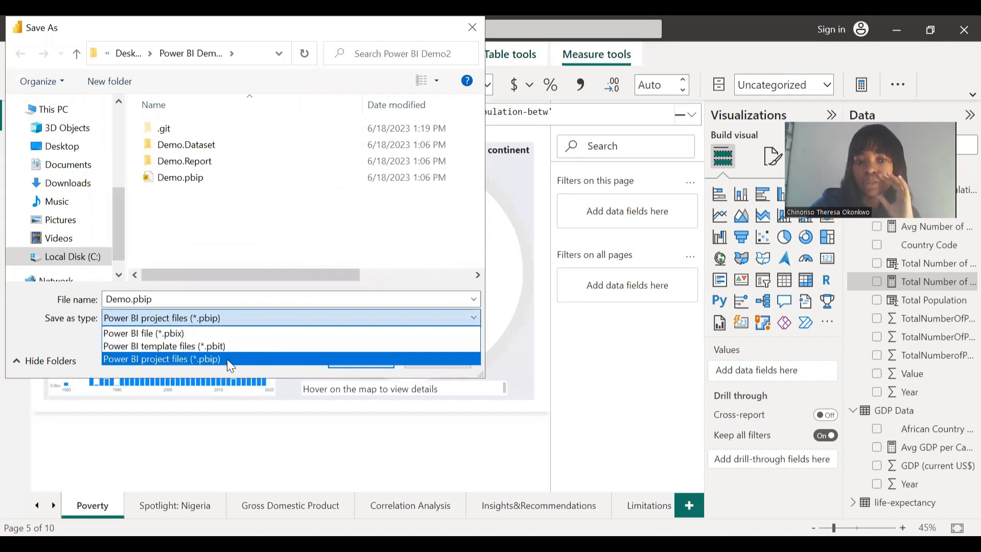
{"action": "left_click", "coordinate": [351, 413]}
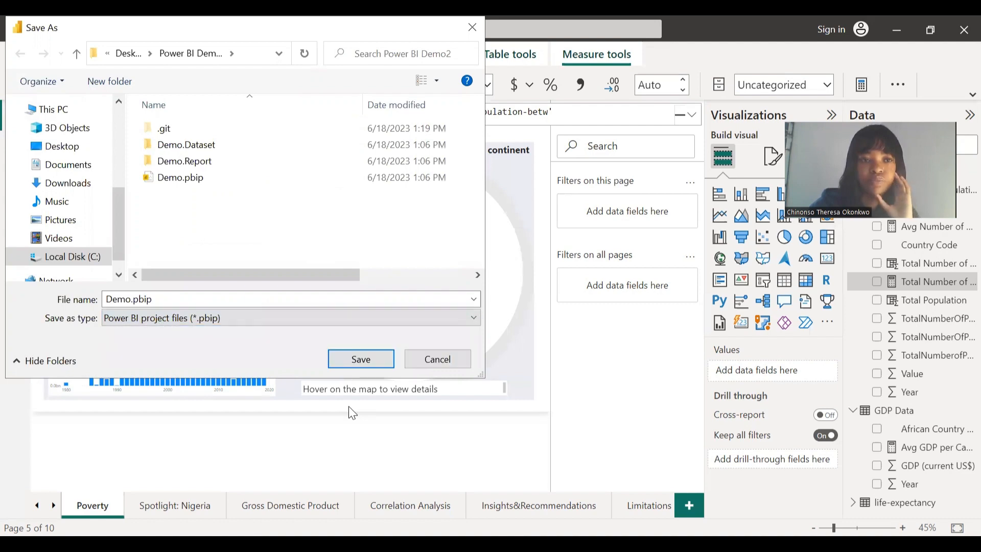
{"action": "left_click", "coordinate": [439, 359]}
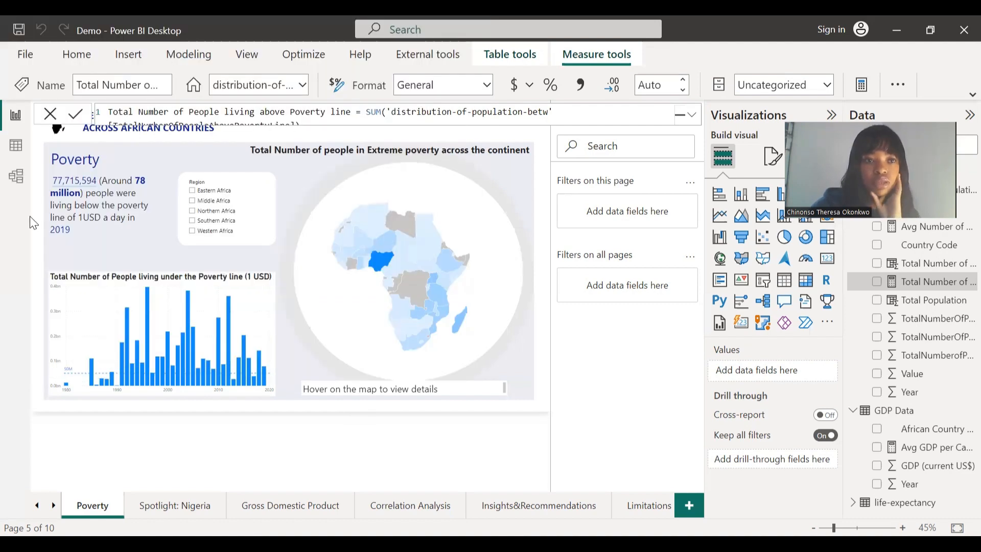
- Review the Preview features in Power BI Desktop's Options and confirm
{"action": "left_click", "coordinate": [24, 55]}
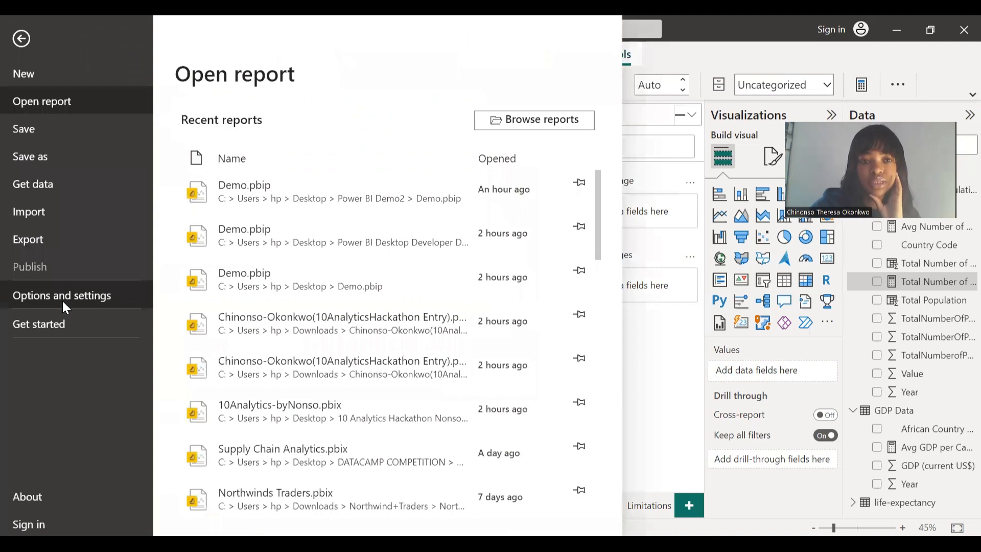
{"action": "left_click", "coordinate": [62, 299]}
{"action": "left_click", "coordinate": [239, 133]}
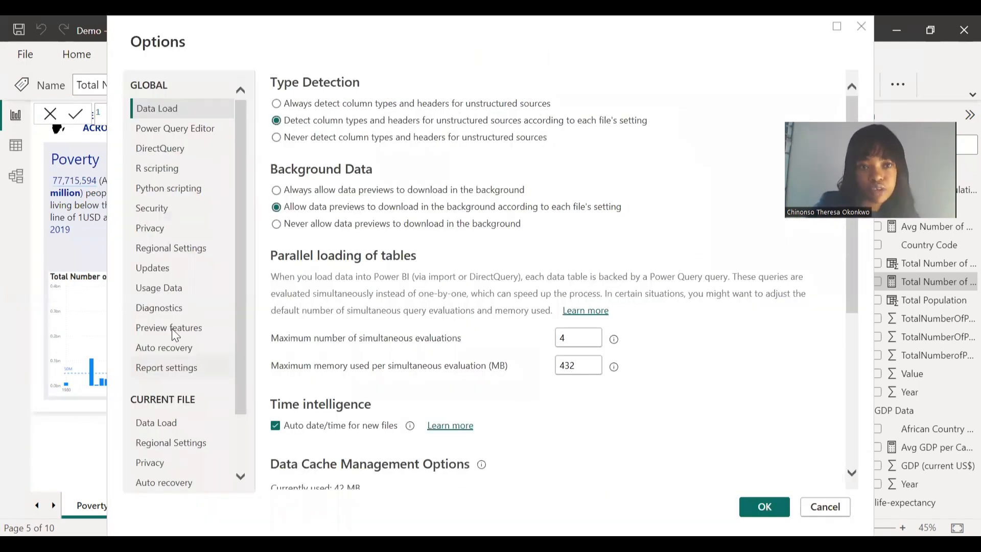
{"action": "left_click", "coordinate": [172, 329]}
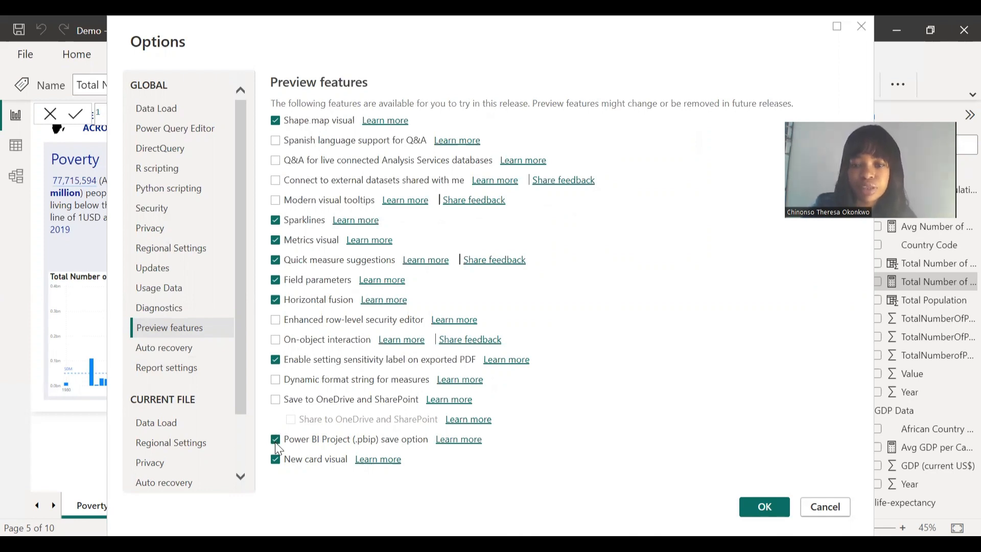
{"action": "left_click", "coordinate": [763, 506]}
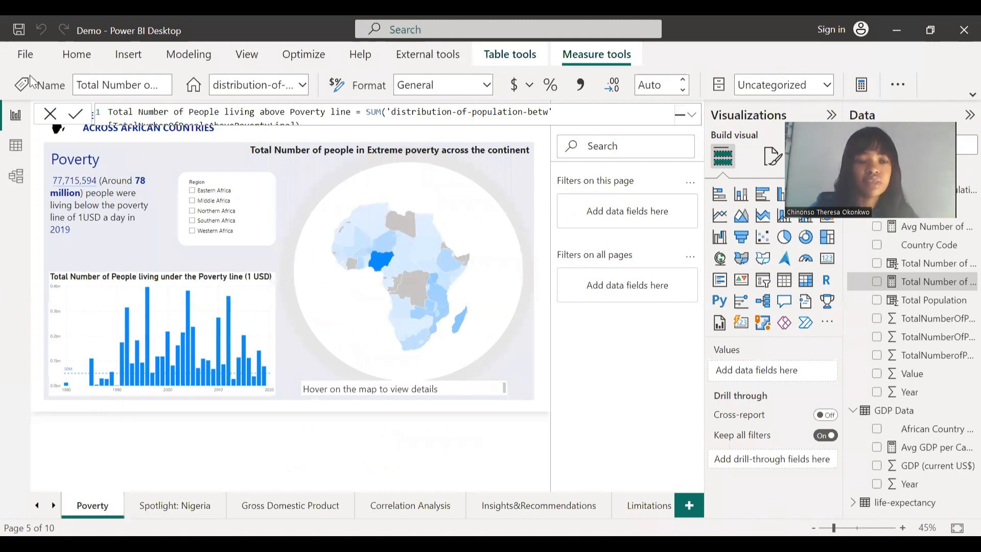
- Name the report DevMode Demo, keep the .pbip type, and save it in Desktop > DevMode
{"action": "left_click", "coordinate": [23, 54]}
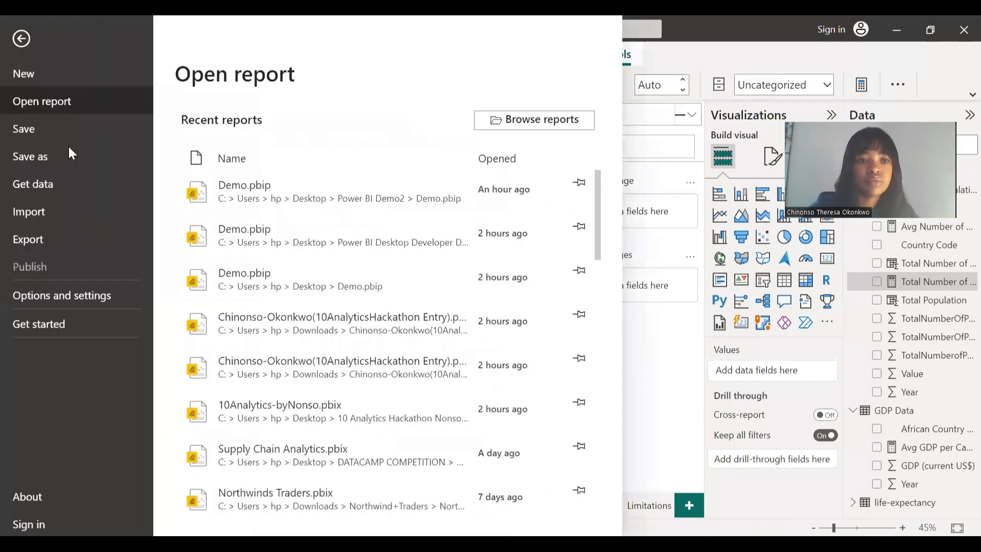
{"action": "key", "text": "Escape"}
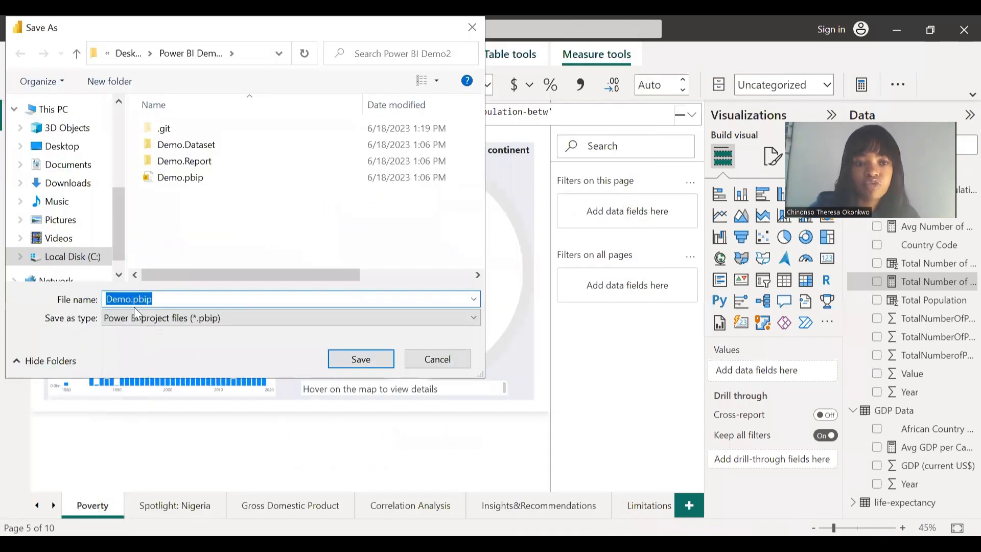
{"action": "left_click", "coordinate": [113, 300]}
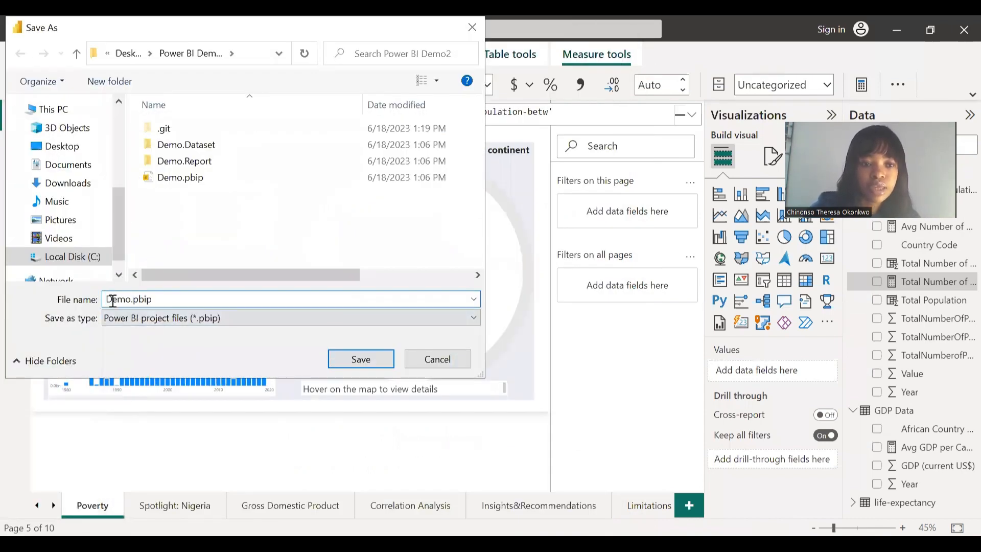
{"action": "type", "text": "ev"}
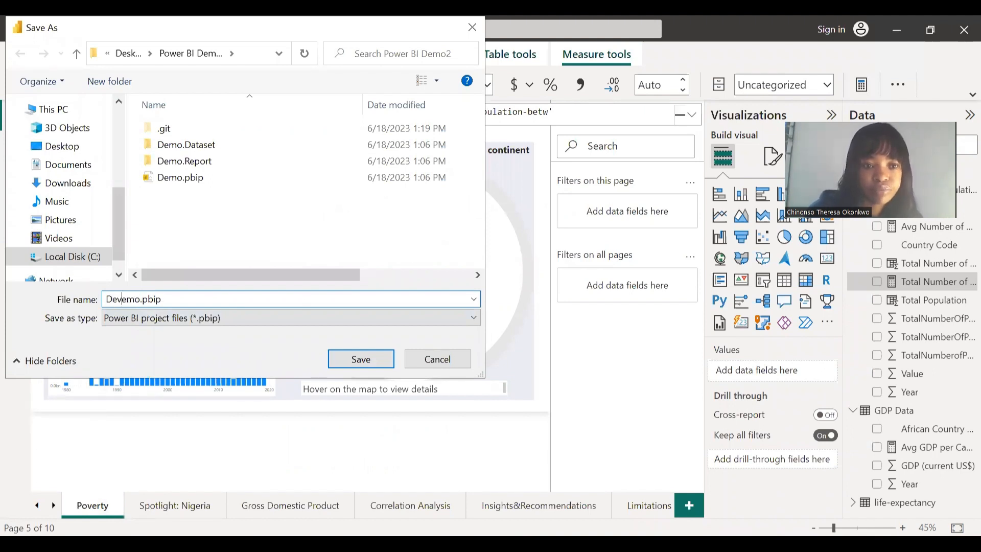
{"action": "type", "text": "Mode D"}
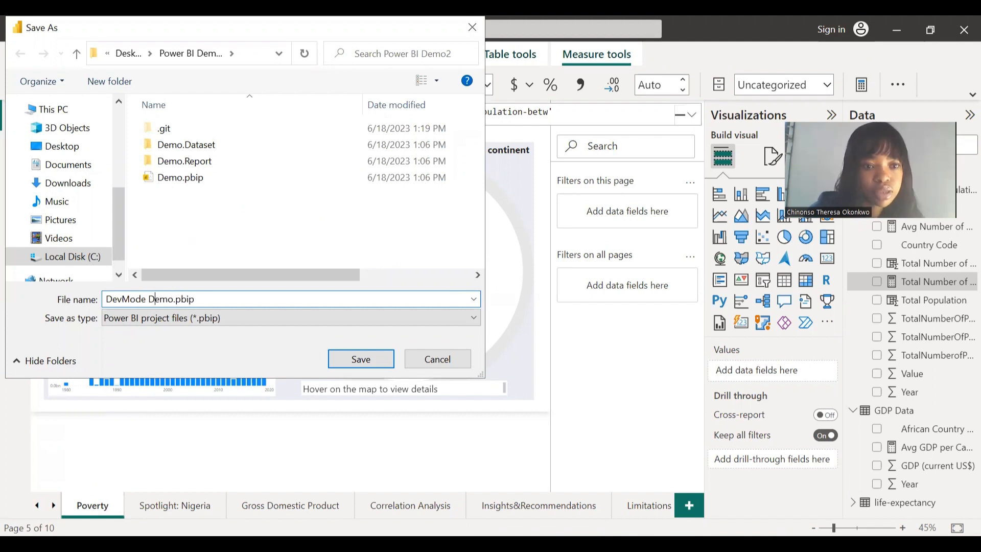
{"action": "left_click", "coordinate": [213, 325]}
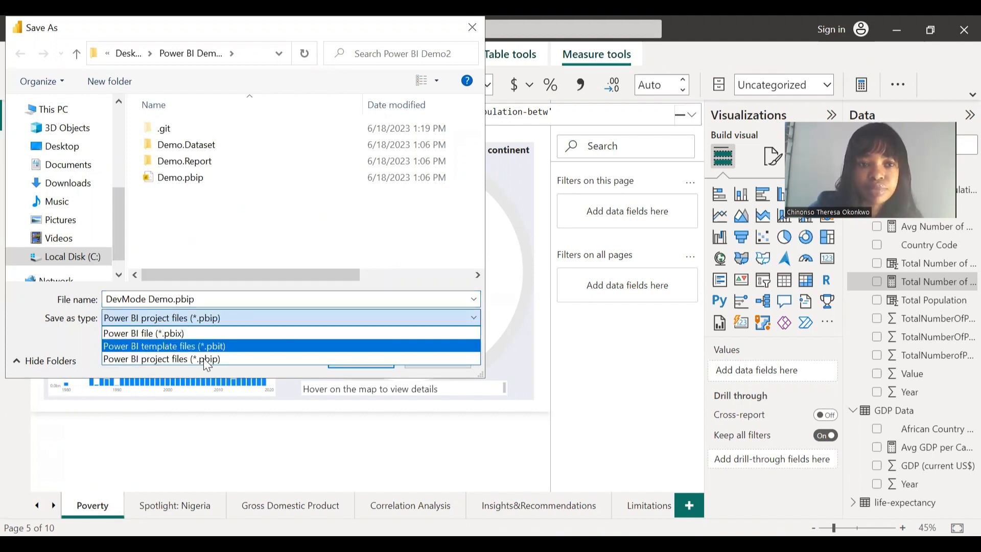
{"action": "left_click", "coordinate": [204, 357]}
{"action": "left_click", "coordinate": [61, 147]}
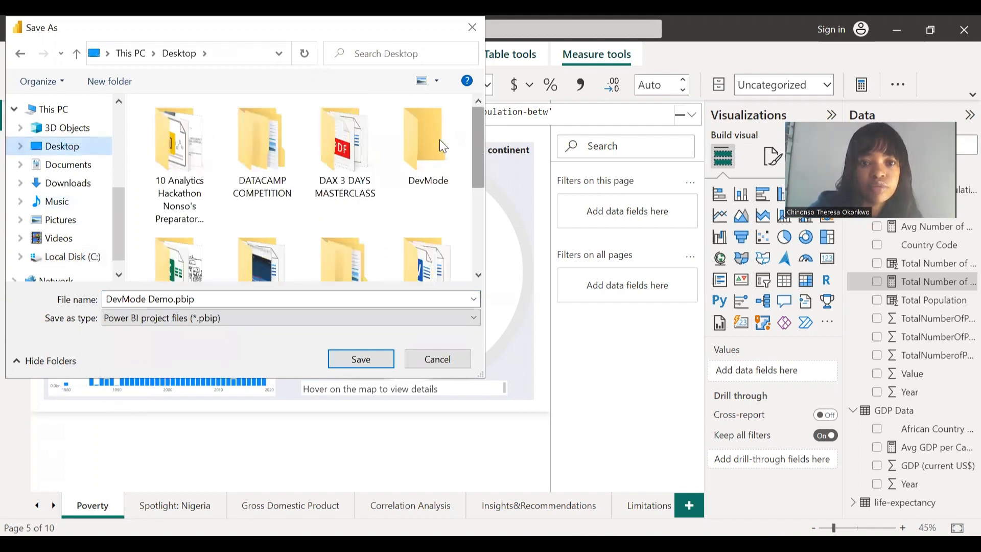
{"action": "double_click", "coordinate": [440, 140]}
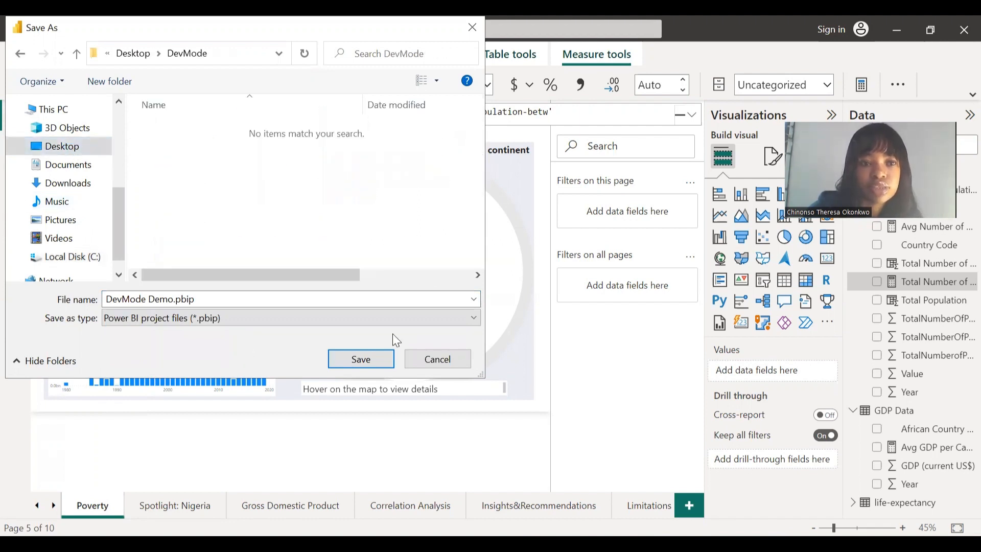
{"action": "left_click", "coordinate": [368, 363]}
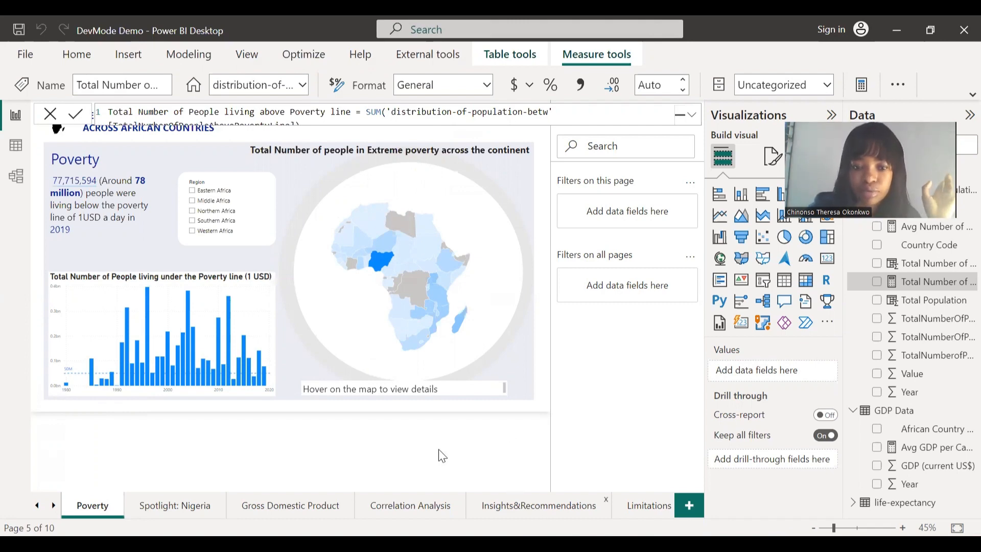
- Inspect the DevMode folder and its DevMode Demo.Dataset subfolder, then bring VS Code forward
{"action": "left_click", "coordinate": [344, 491]}
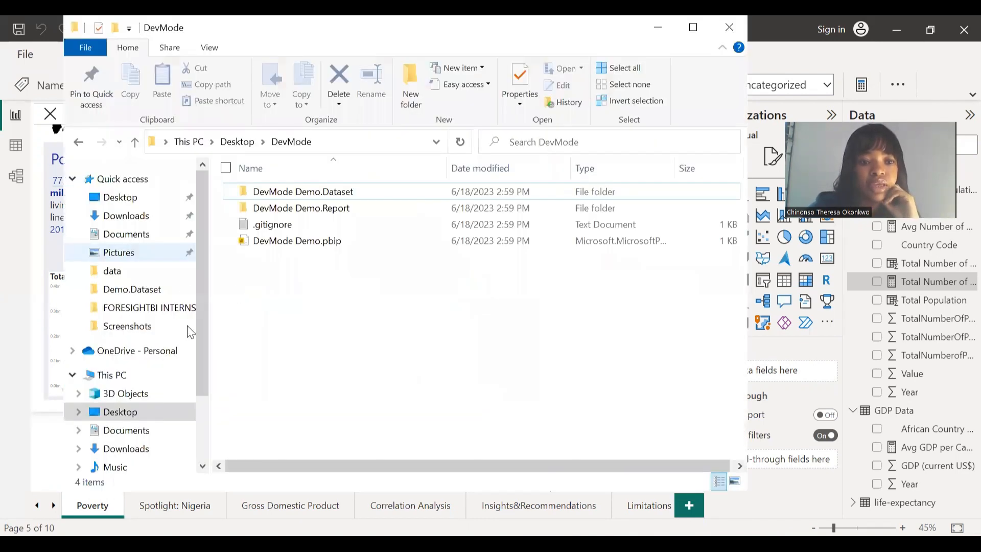
{"action": "left_click", "coordinate": [136, 415]}
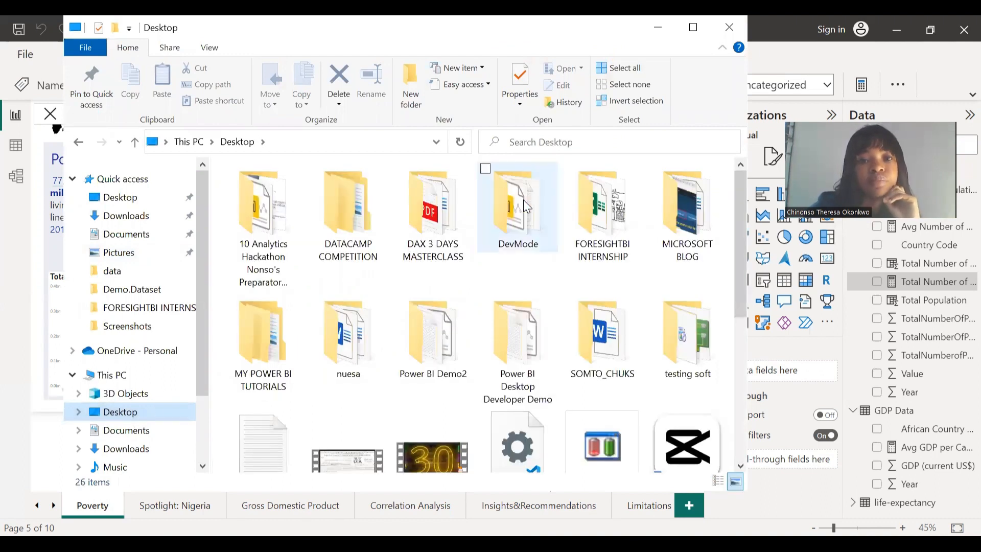
{"action": "double_click", "coordinate": [525, 205]}
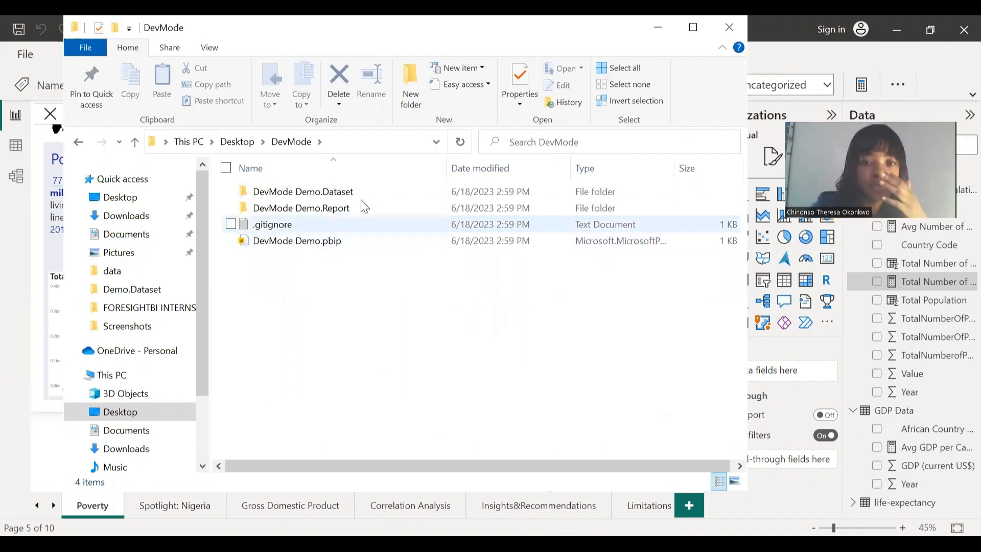
{"action": "double_click", "coordinate": [346, 192]}
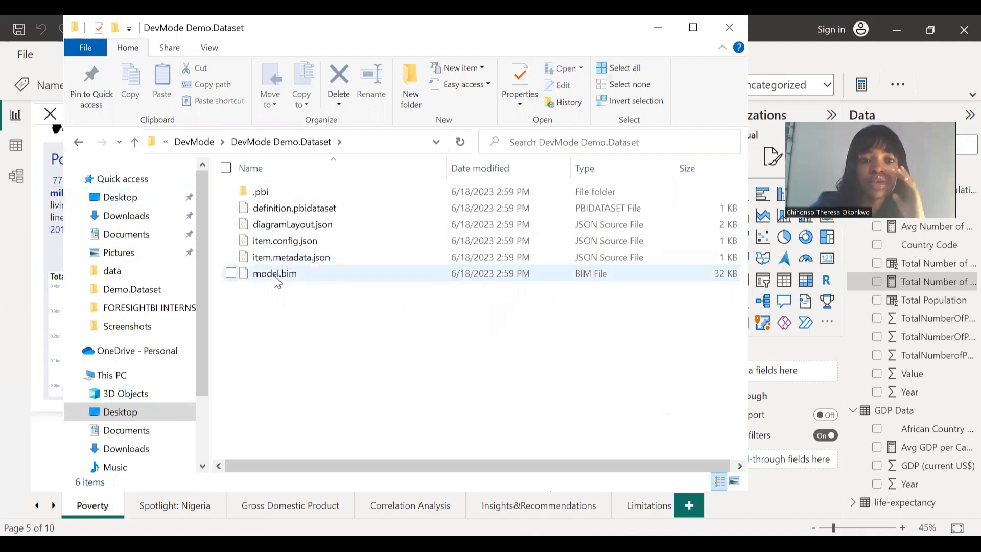
{"action": "left_click", "coordinate": [78, 143]}
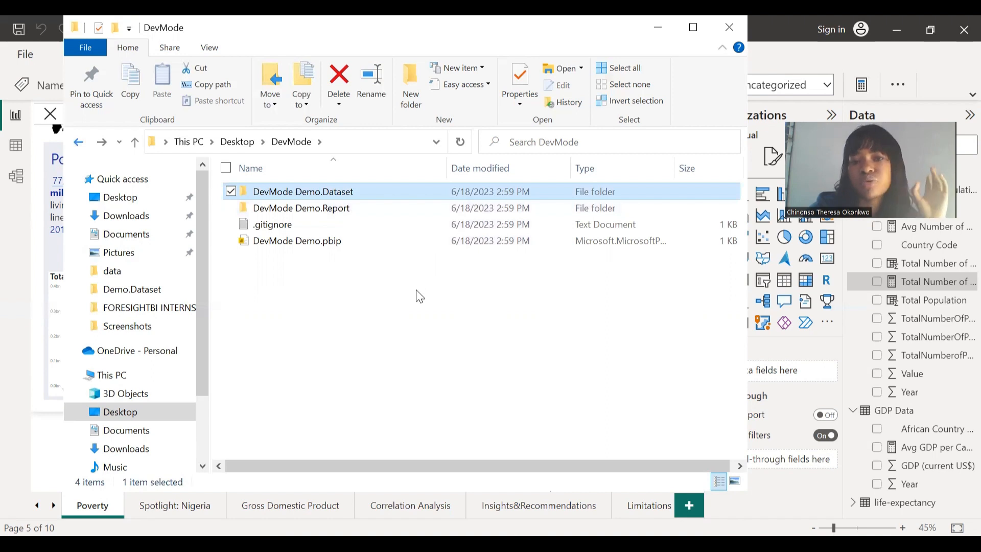
{"action": "right_click", "coordinate": [367, 304]}
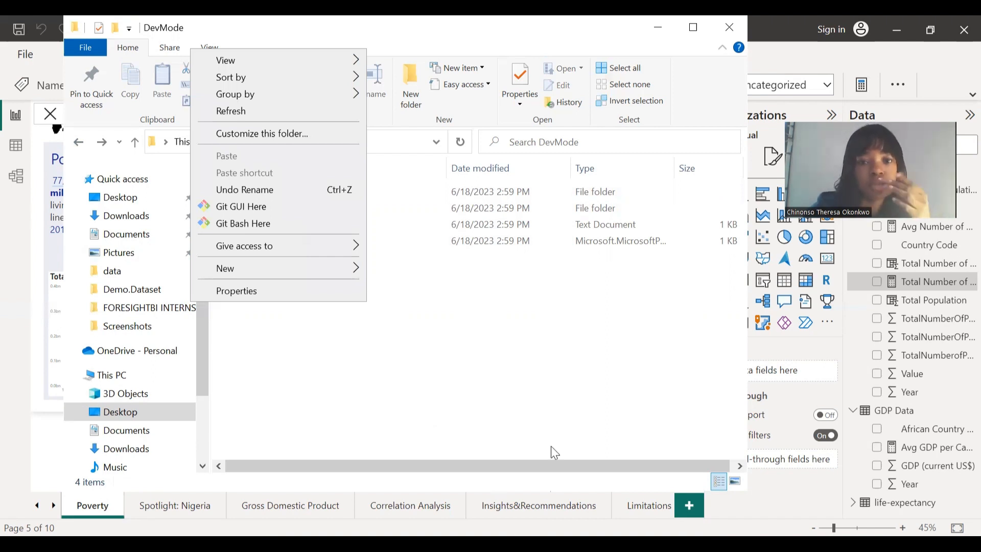
{"action": "left_click", "coordinate": [484, 418]}
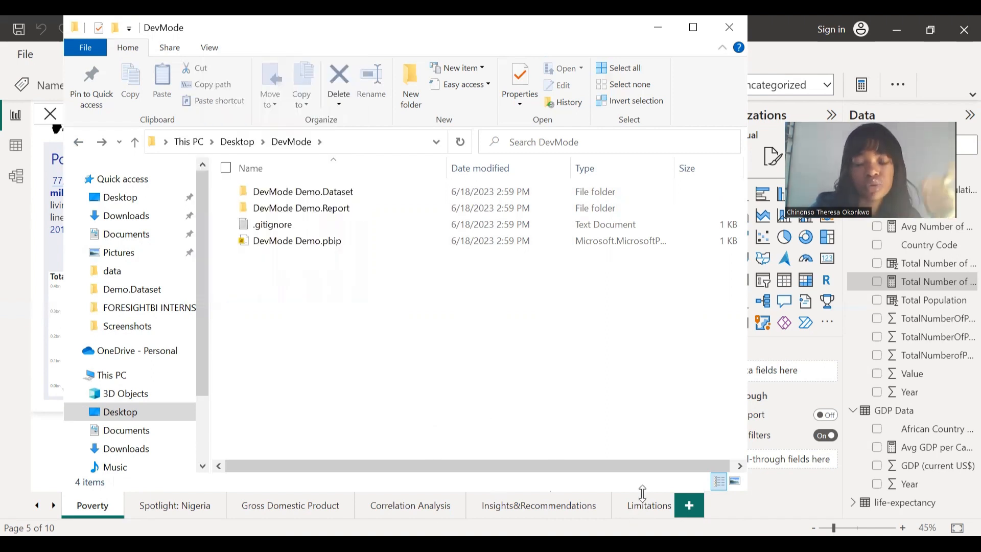
{"action": "left_click", "coordinate": [659, 451]}
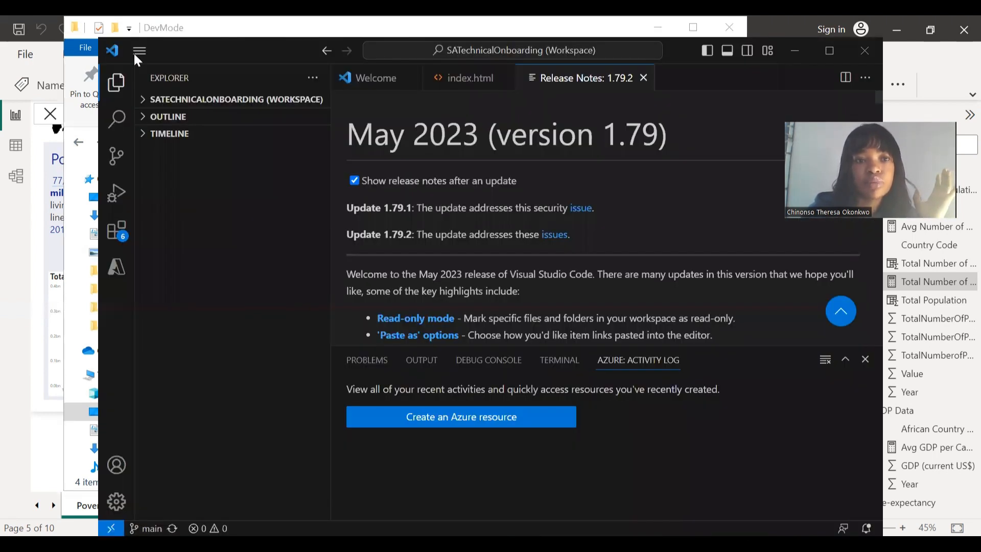
- Open a new VS Code window and maximize it
{"action": "left_click", "coordinate": [137, 51]}
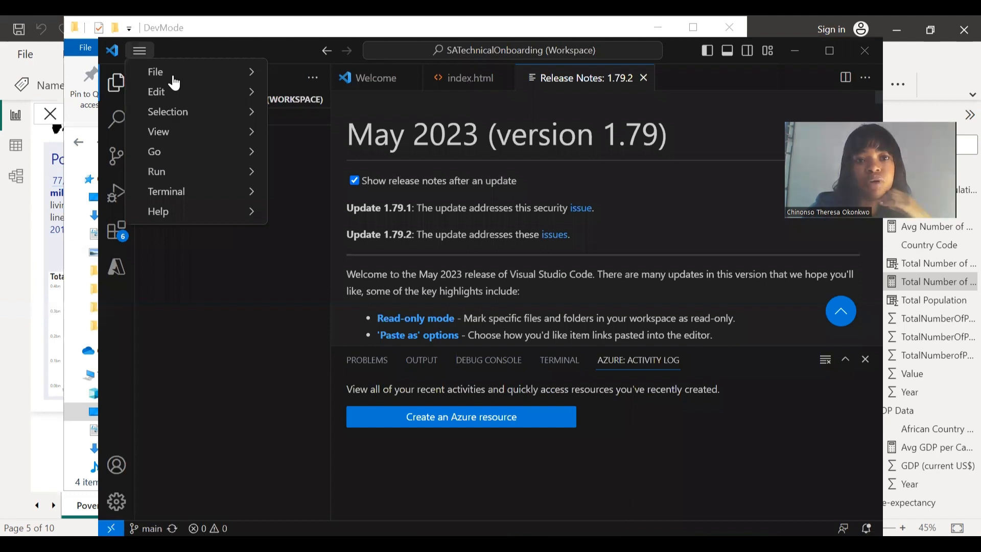
{"action": "mouse_move", "coordinate": [245, 72]}
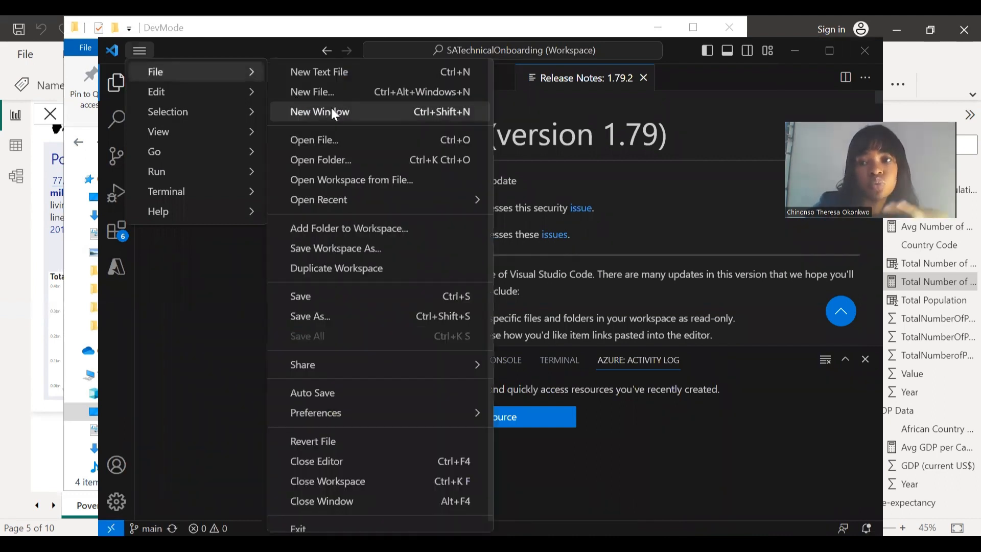
{"action": "left_click", "coordinate": [332, 111]}
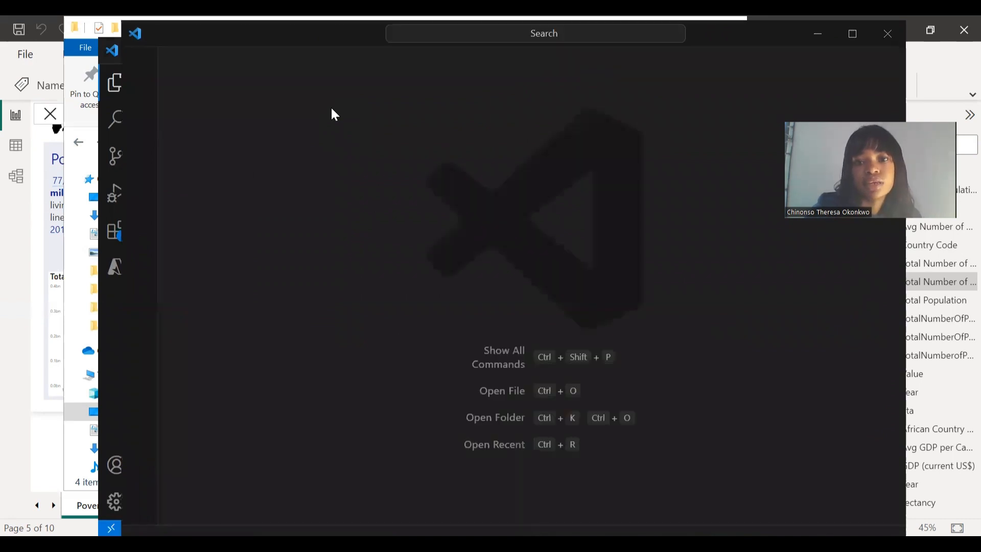
{"action": "left_click", "coordinate": [851, 36]}
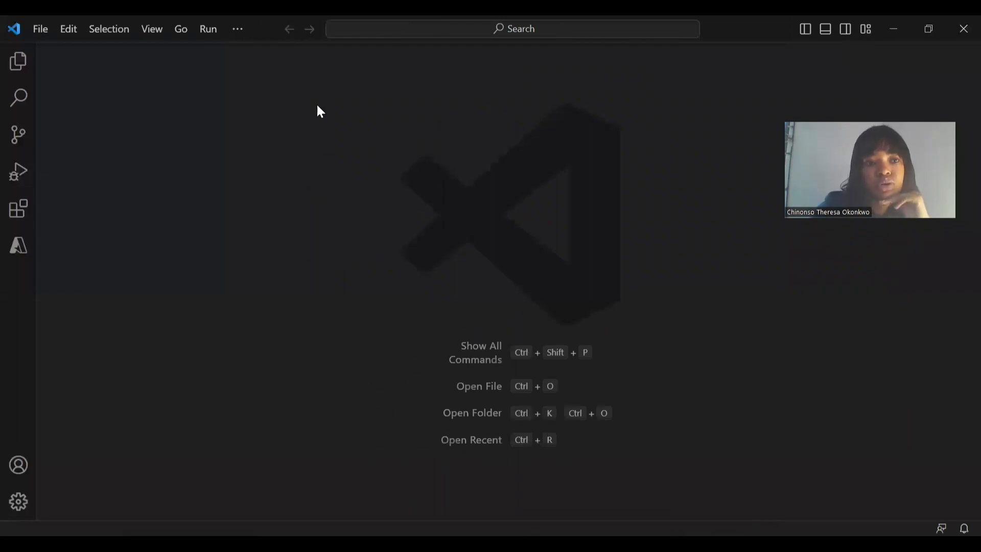
- Open the Desktop's DevMode folder as the workspace
{"action": "left_click", "coordinate": [17, 147]}
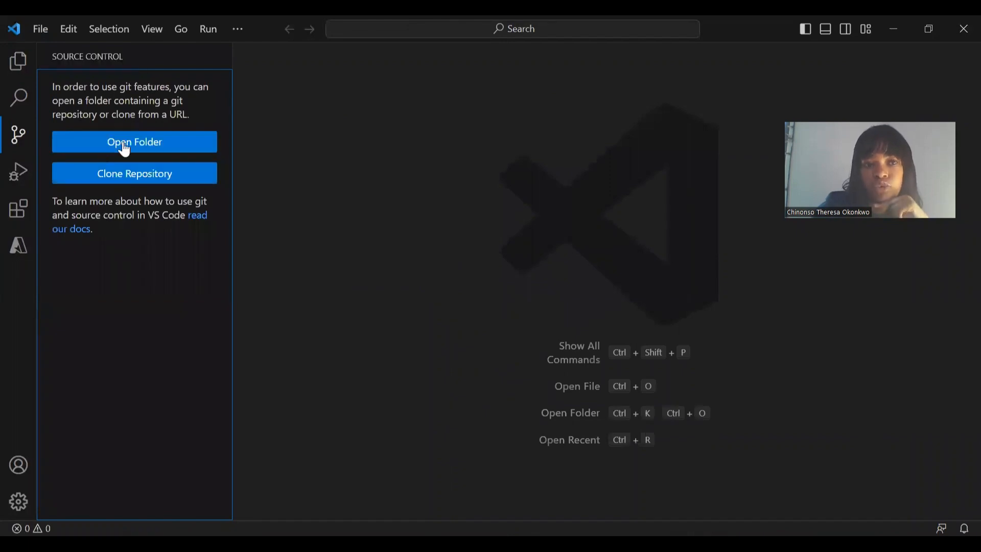
{"action": "left_click", "coordinate": [11, 75]}
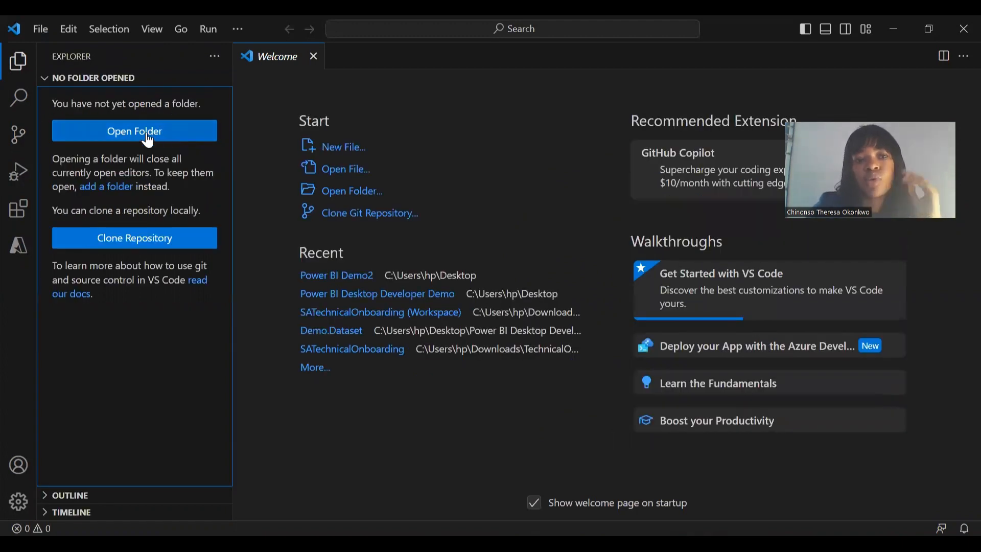
{"action": "left_click", "coordinate": [149, 139]}
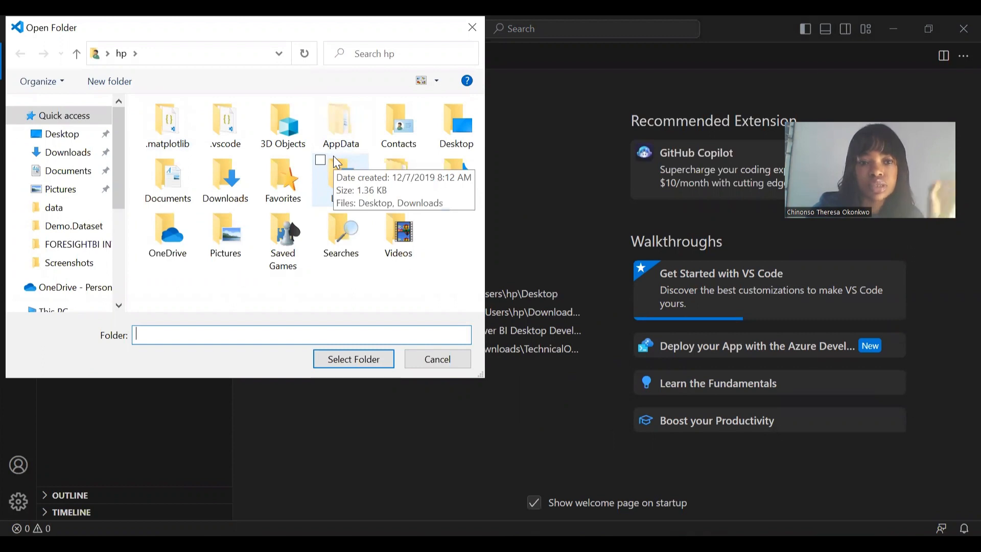
{"action": "double_click", "coordinate": [440, 143]}
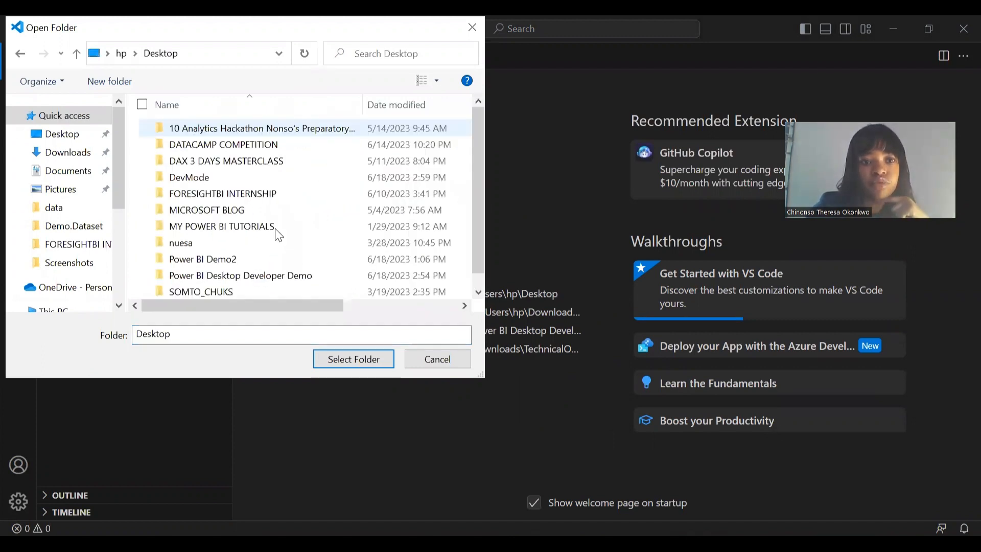
{"action": "left_click", "coordinate": [225, 179]}
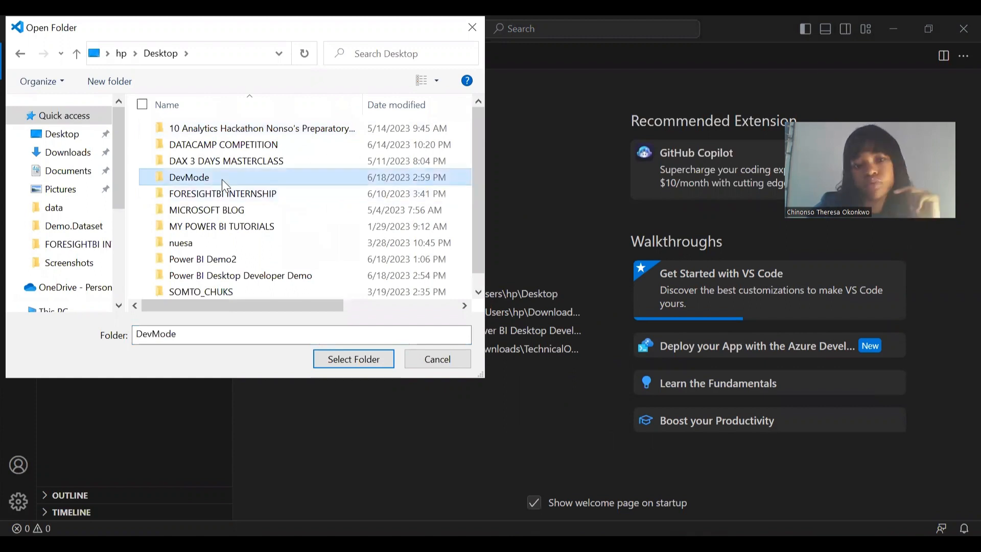
{"action": "left_click", "coordinate": [359, 360]}
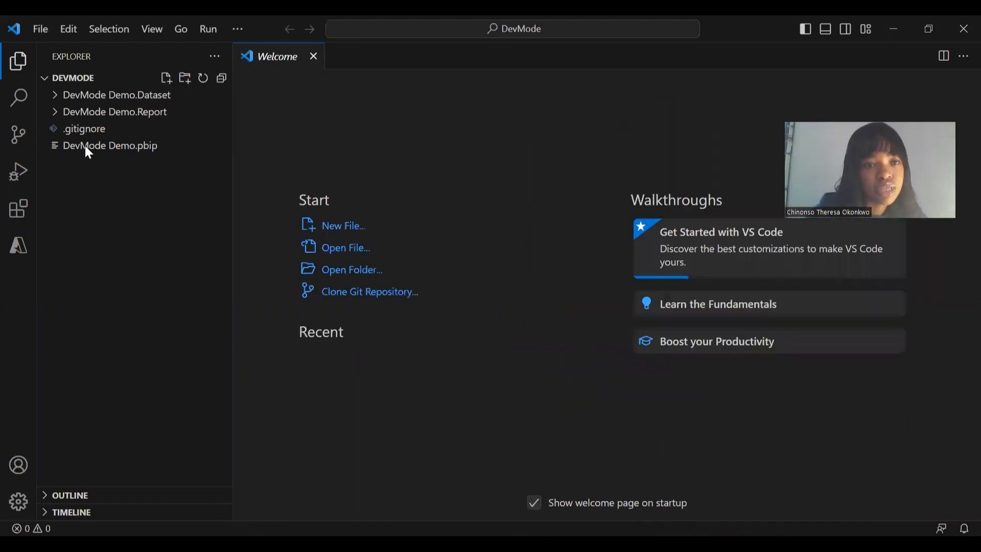
- Initialize a Git repository for the DevMode folder
{"action": "left_click", "coordinate": [14, 136]}
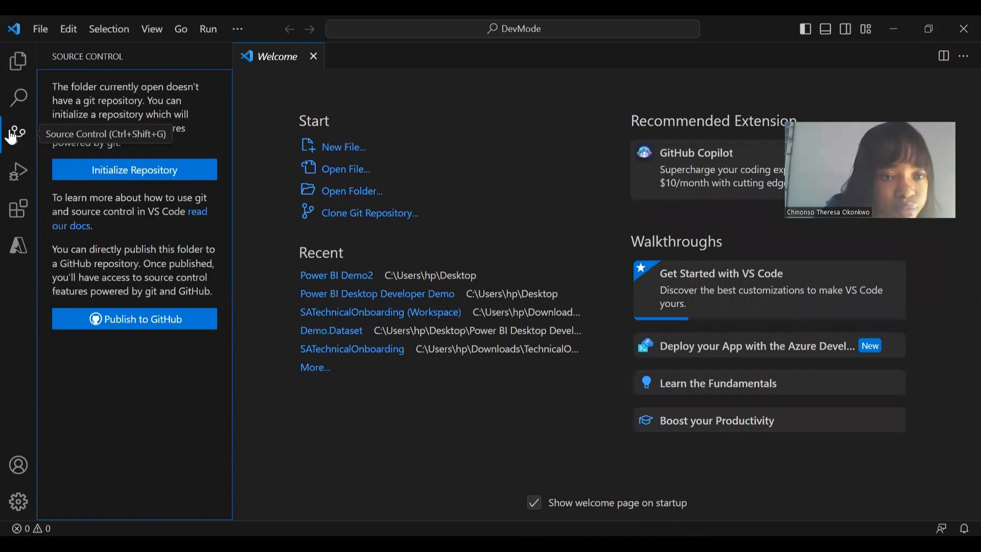
{"action": "left_click", "coordinate": [144, 174]}
{"action": "left_click", "coordinate": [145, 180]}
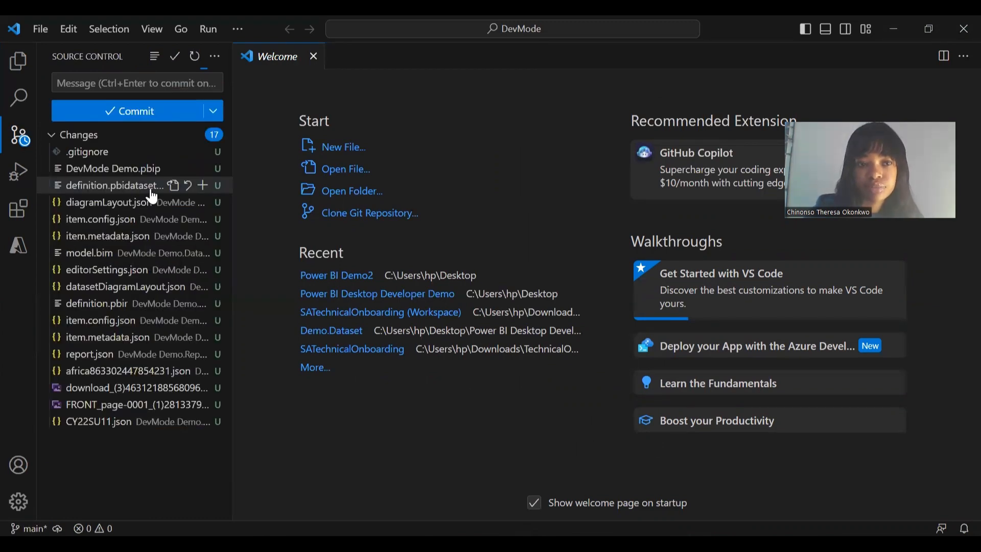
- Stage all changes and commit them with the message 'init'
{"action": "left_click", "coordinate": [76, 88]}
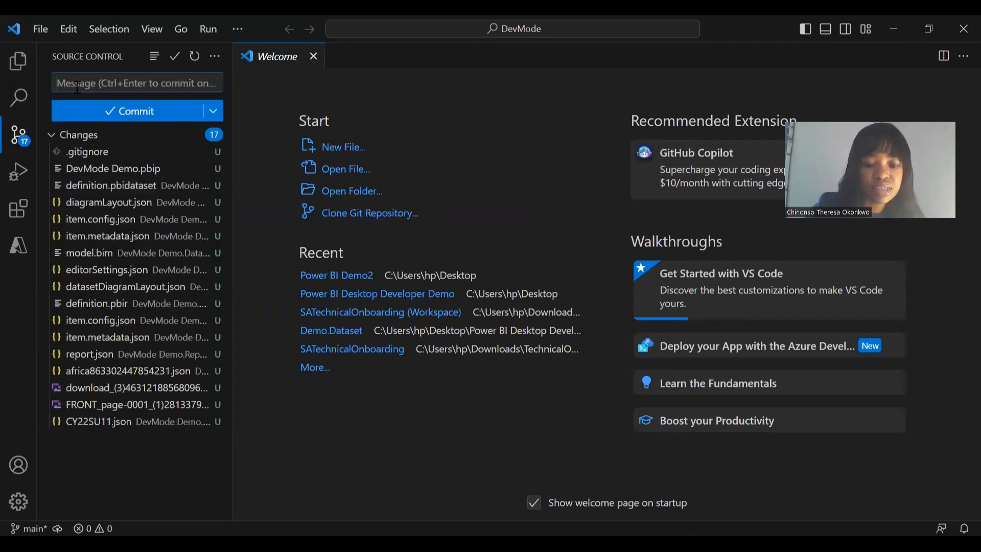
{"action": "type", "text": "init"}
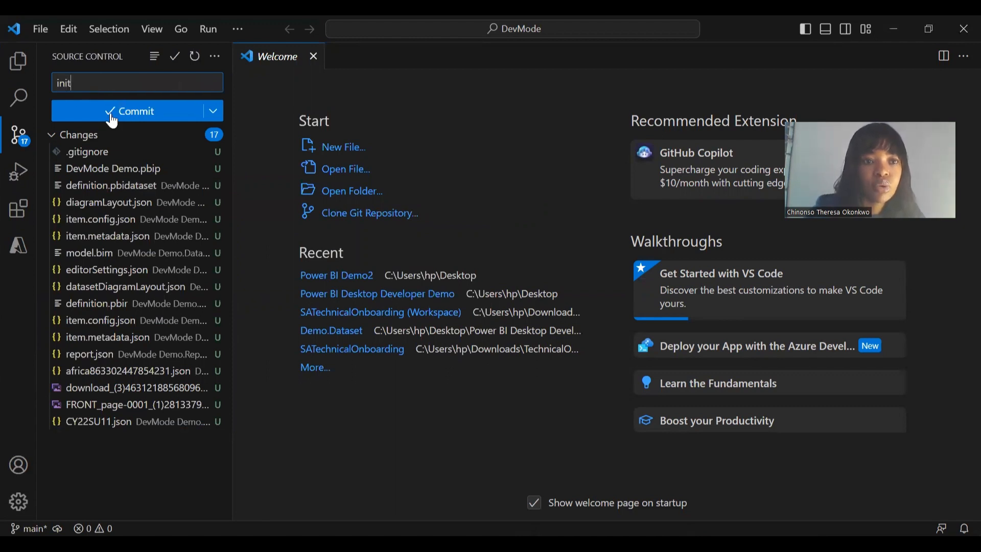
{"action": "left_click", "coordinate": [114, 120]}
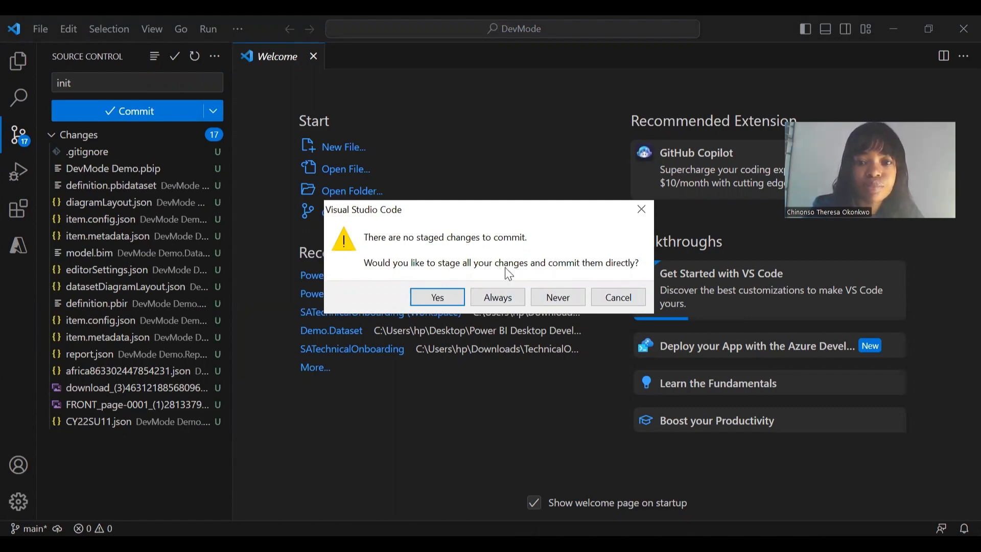
{"action": "left_click", "coordinate": [437, 298]}
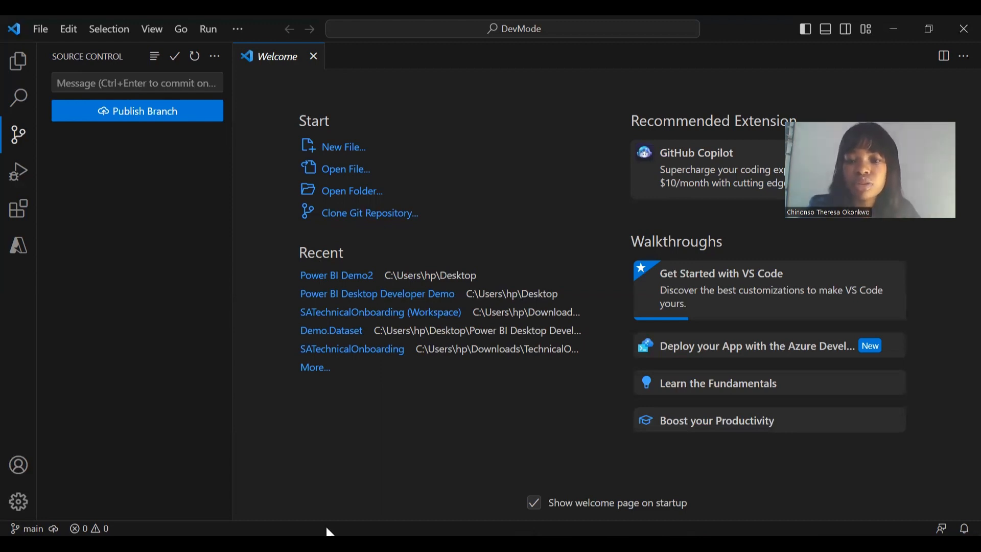
- In the DevMode Demo report, open the Avg Number measure's formula fully expanded
{"action": "mouse_move", "coordinate": [648, 543]}
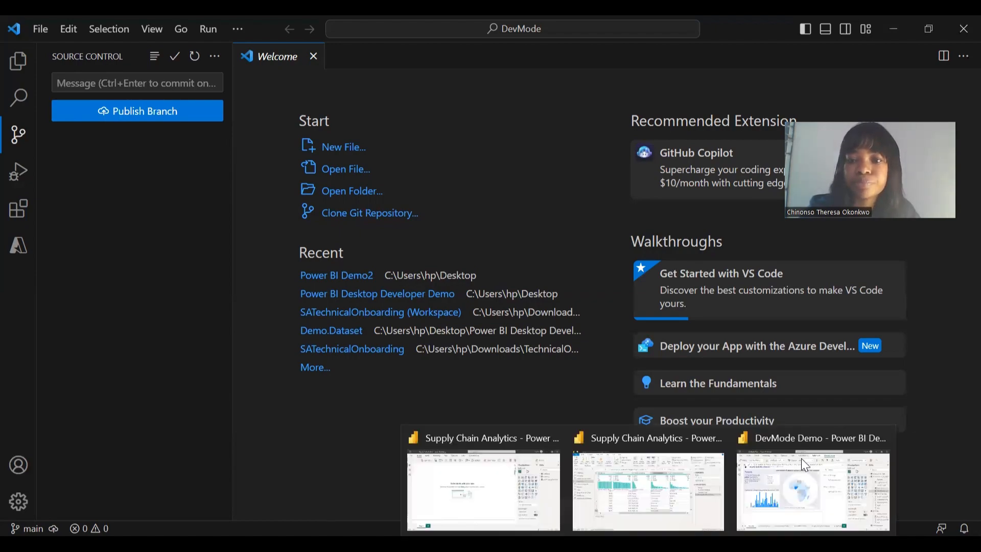
{"action": "left_click", "coordinate": [813, 489]}
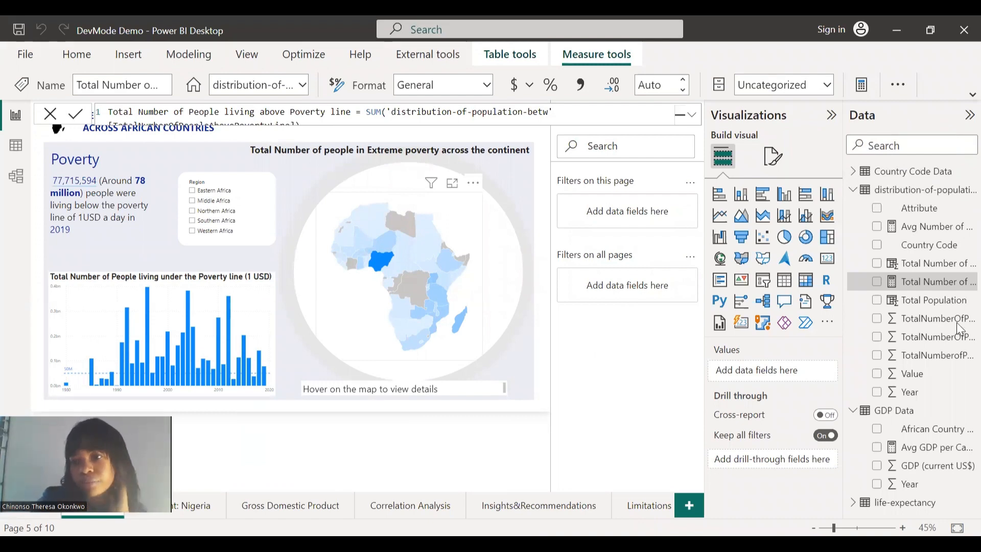
{"action": "left_click", "coordinate": [922, 230]}
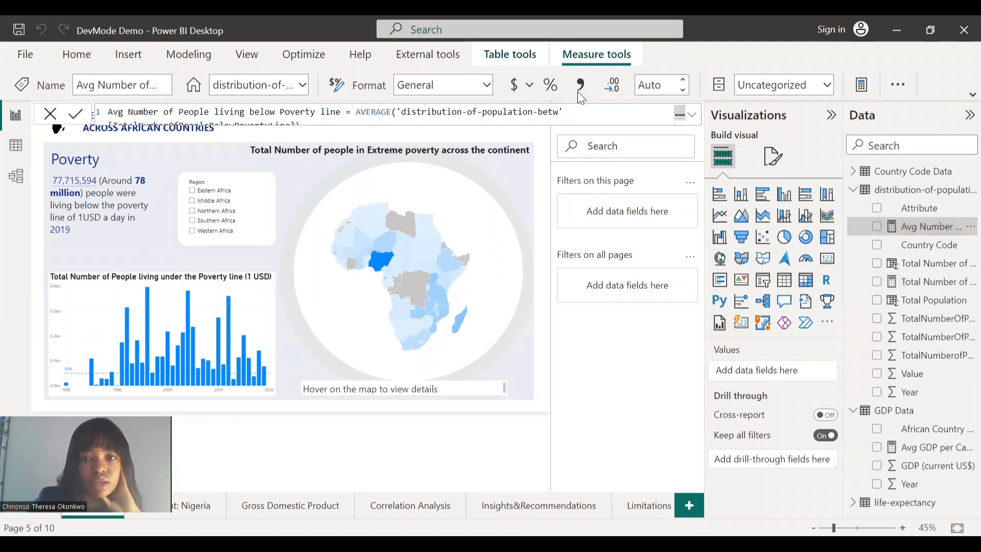
{"action": "left_click", "coordinate": [691, 115]}
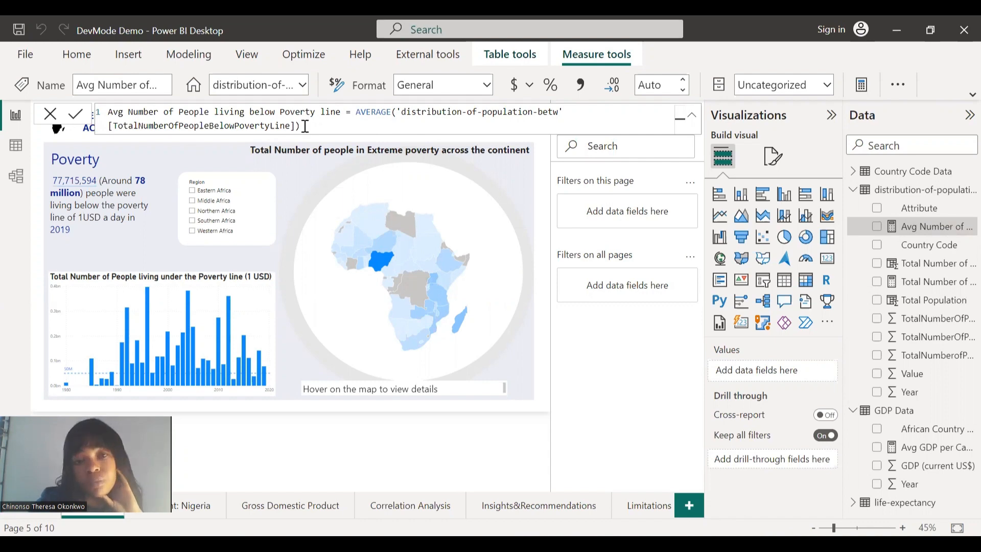
- Replace AVERAGE with SUM, add the closing parenthesis, and rename the measure to start with Total
{"action": "left_click", "coordinate": [299, 126]}
{"action": "type", "text": ")"}
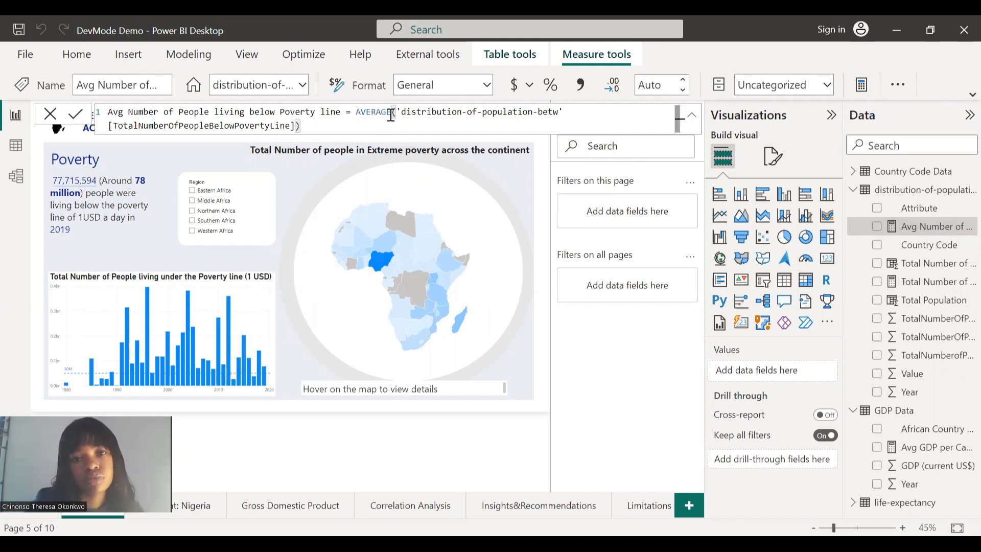
{"action": "double_click", "coordinate": [355, 113]}
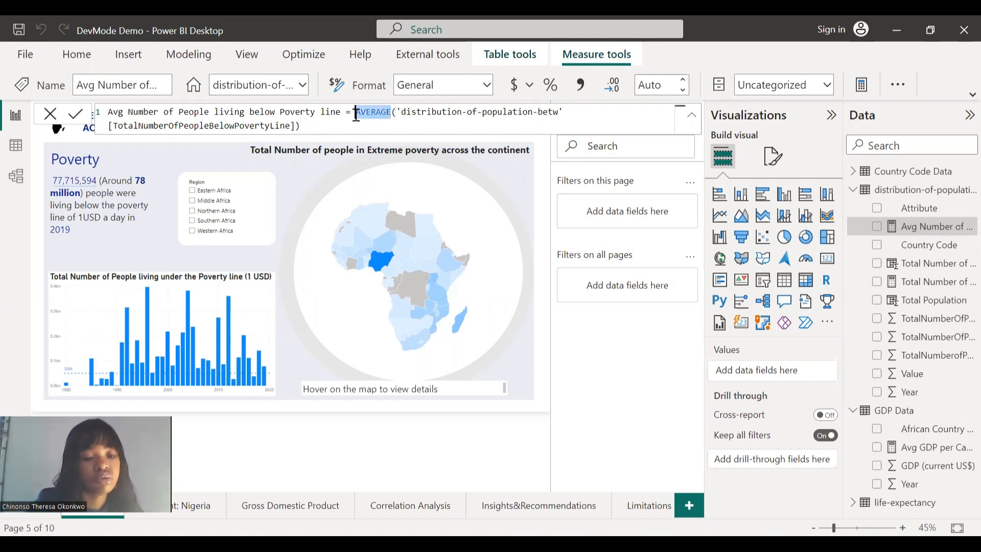
{"action": "type", "text": "S"}
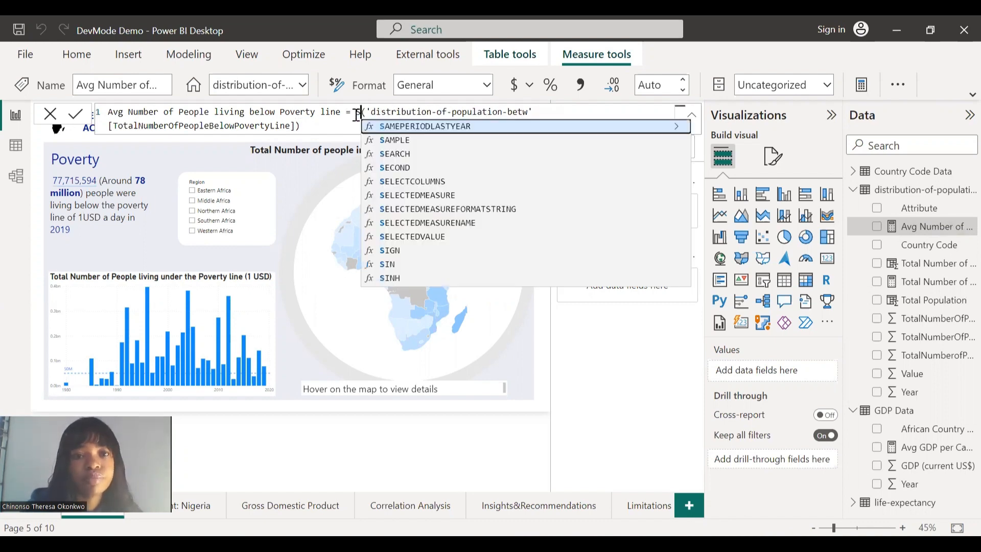
{"action": "type", "text": "UM"}
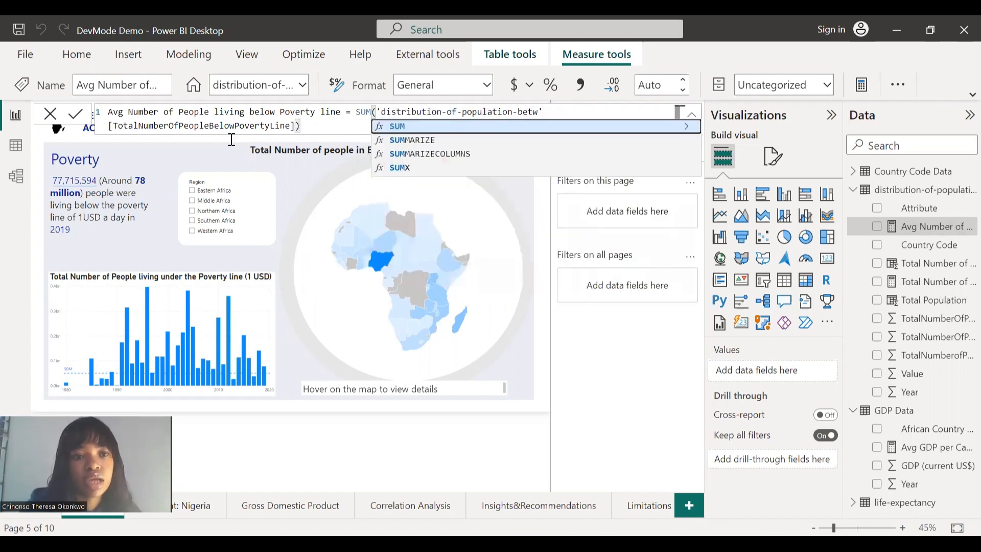
{"action": "double_click", "coordinate": [104, 118]}
{"action": "left_click", "coordinate": [105, 119]}
{"action": "type", "text": "Total"}
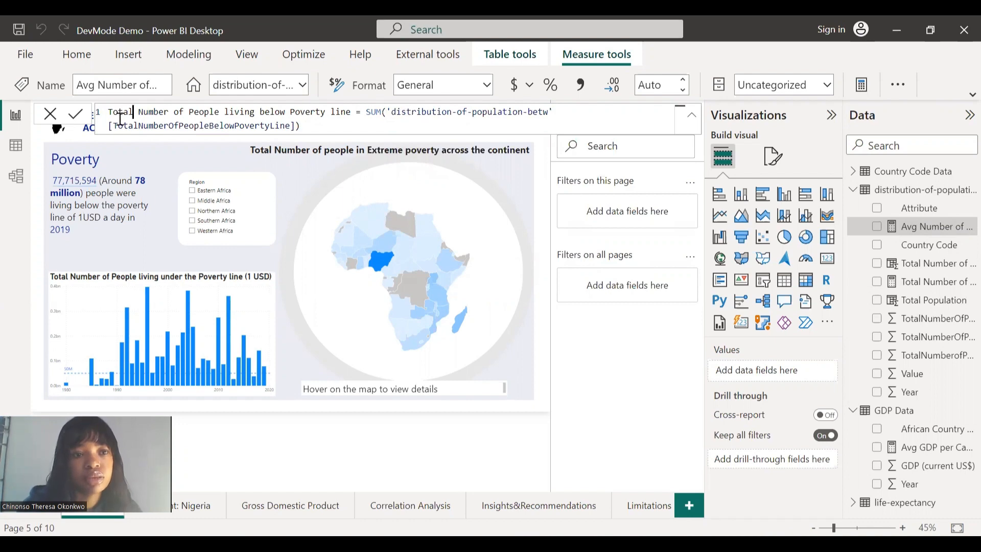
{"action": "left_click", "coordinate": [77, 120]}
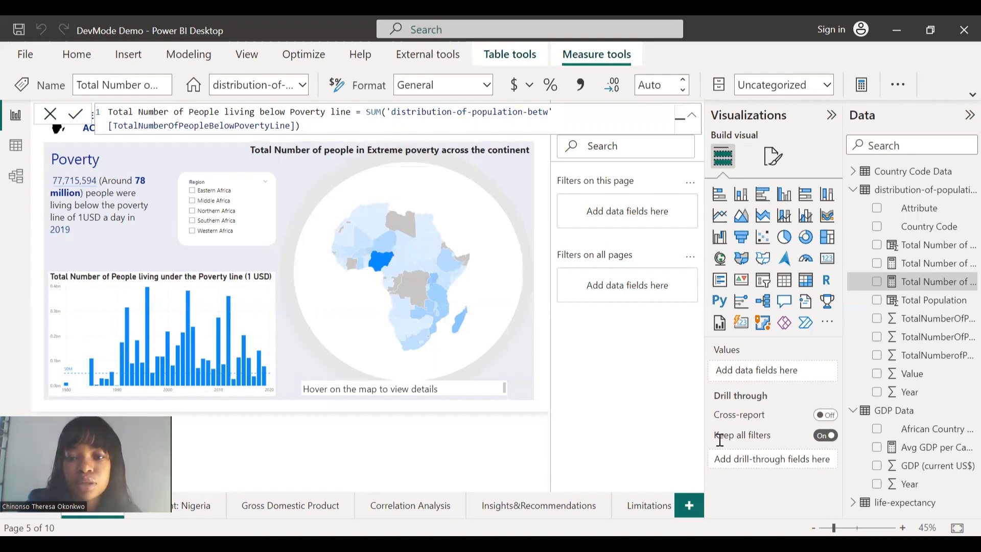
- Save the measure change in Power BI, then check VS Code for the pending model.bim change
{"action": "mouse_move", "coordinate": [679, 545]}
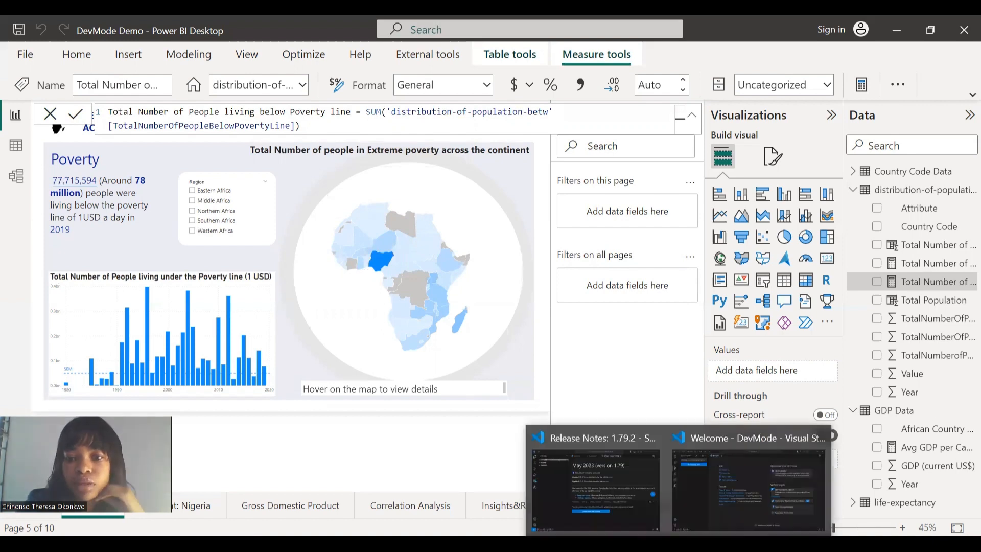
{"action": "left_click", "coordinate": [732, 506]}
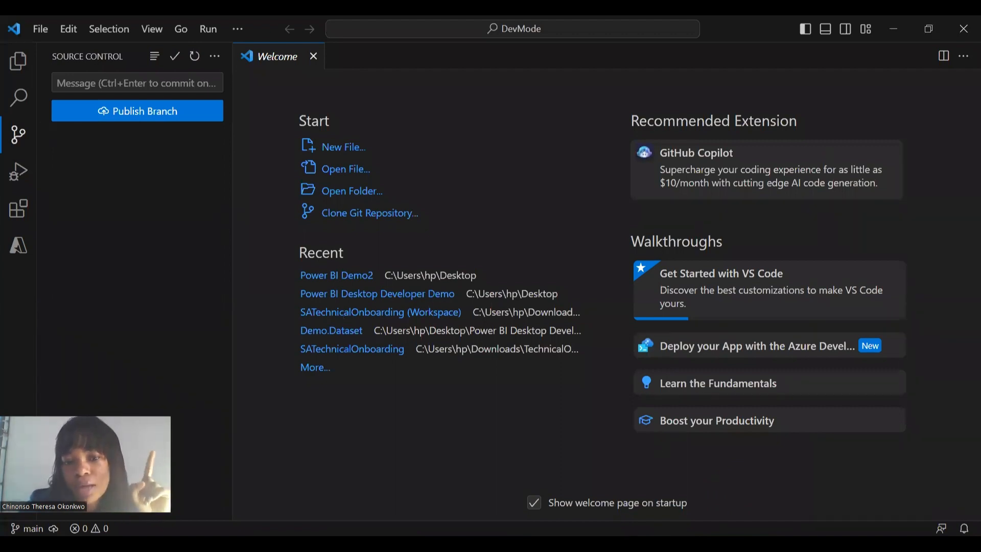
{"action": "mouse_move", "coordinate": [764, 521]}
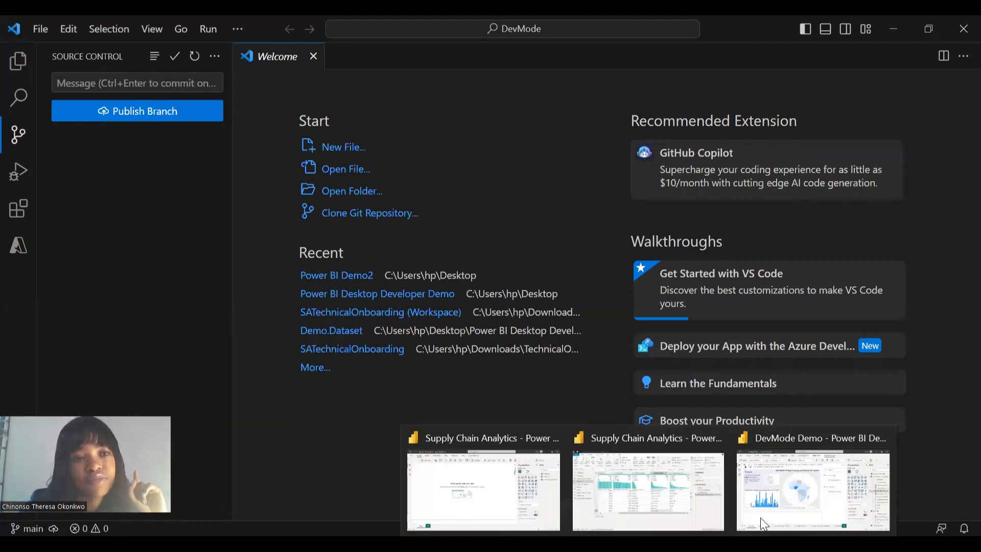
{"action": "left_click", "coordinate": [805, 514]}
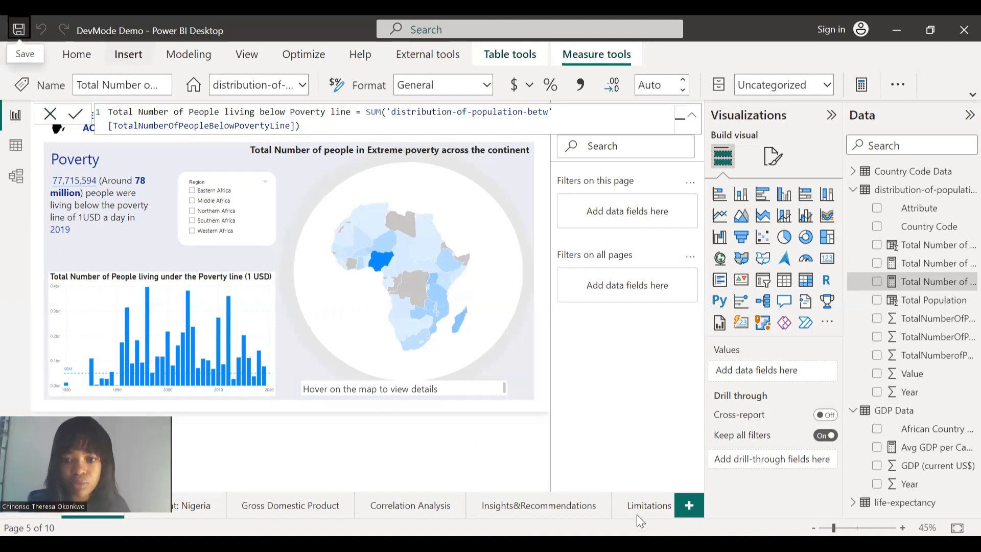
{"action": "left_click", "coordinate": [749, 483]}
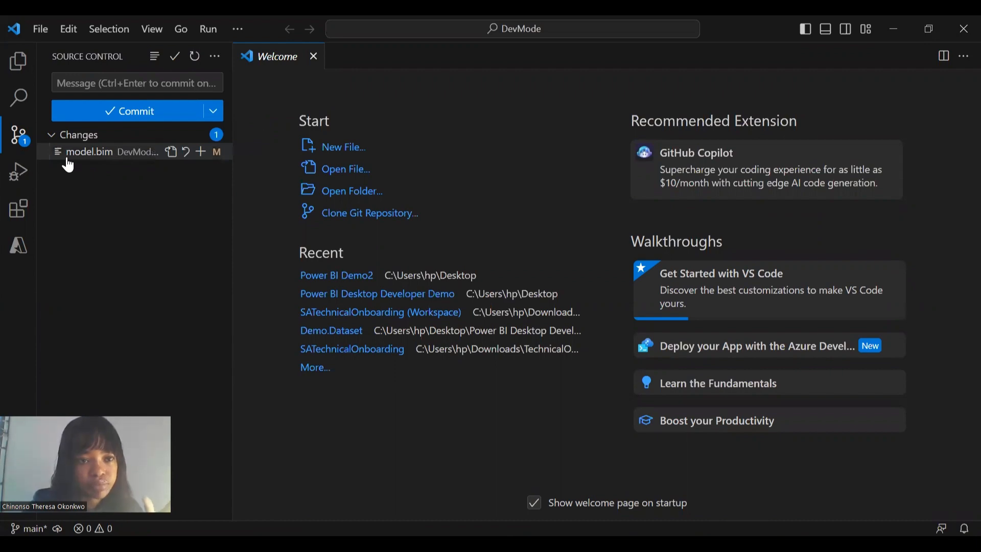
- Review the model.bim diff, stage the change, and start its commit
{"action": "left_click", "coordinate": [96, 162]}
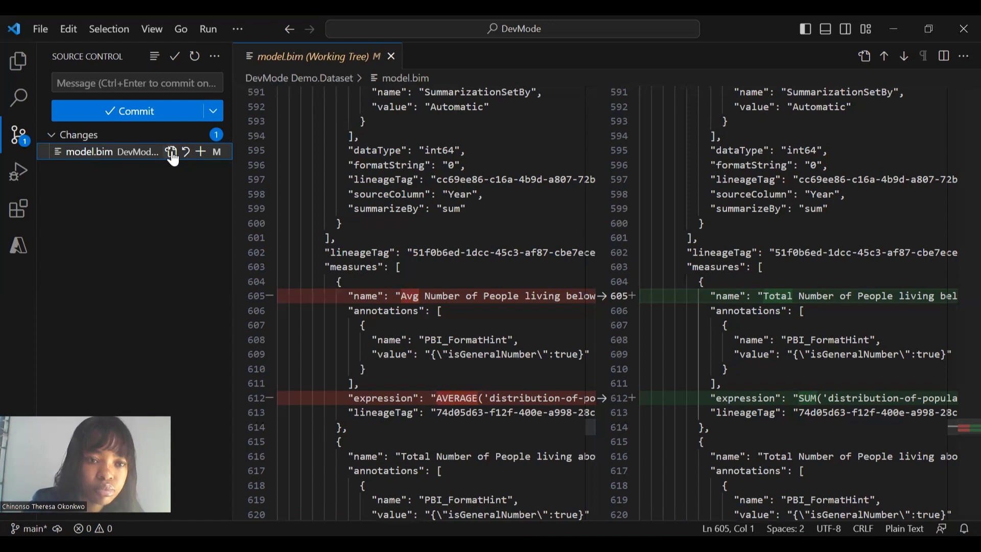
{"action": "left_click", "coordinate": [201, 153]}
{"action": "left_click", "coordinate": [90, 109]}
{"action": "left_click", "coordinate": [90, 108]}
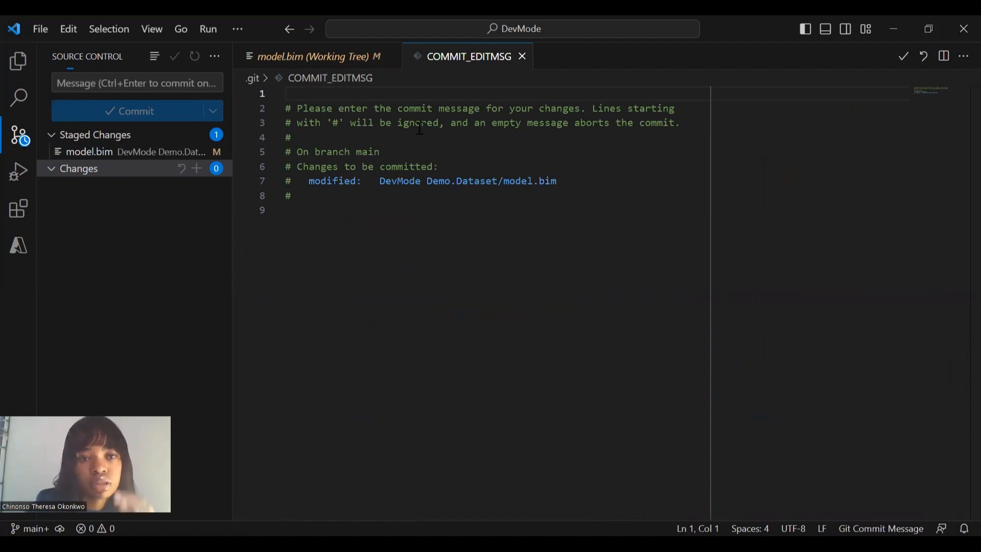
- Write 'commit DevMode Demo.Dataset/model.bim' as the commit message in COMMIT_EDITMSG
{"action": "left_click", "coordinate": [372, 198]}
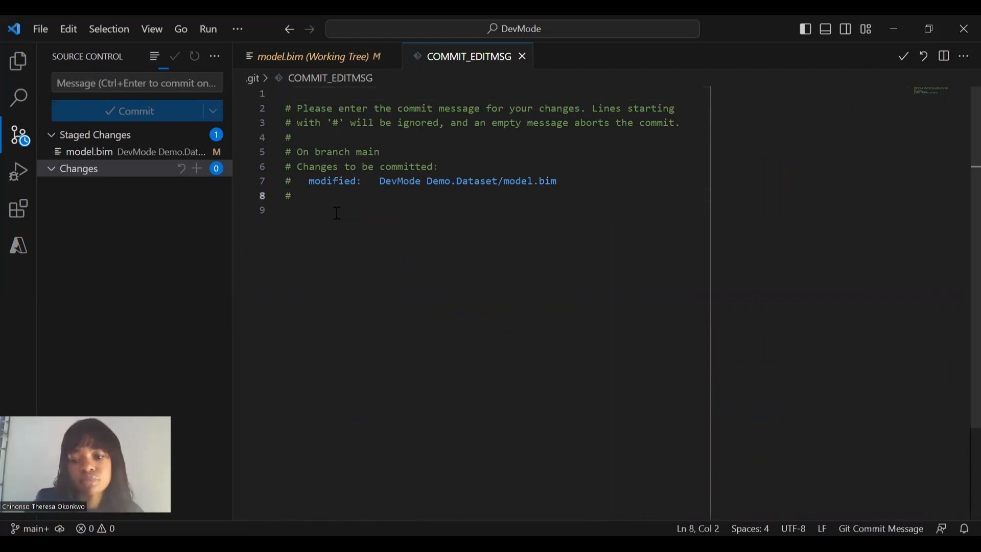
{"action": "key", "text": "Return"}
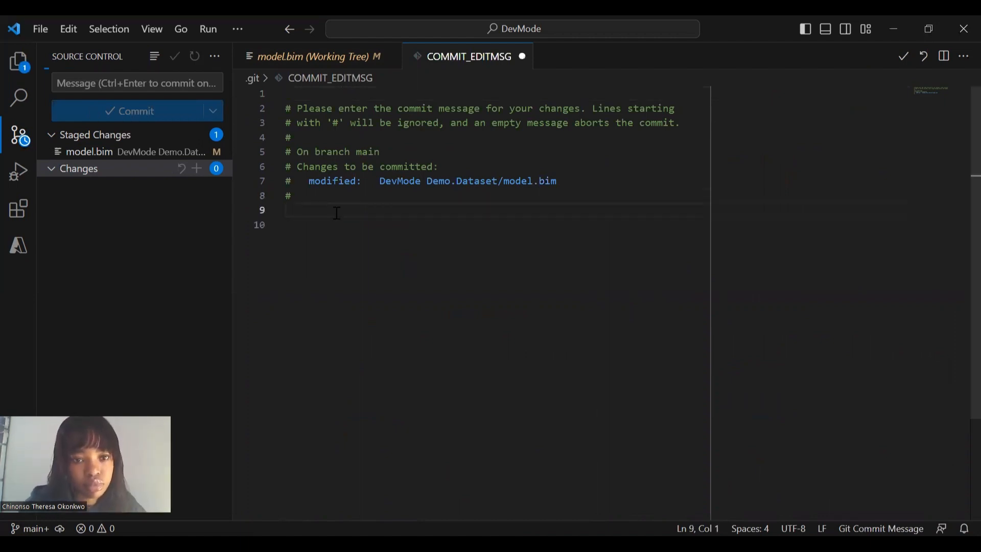
{"action": "type", "text": "comm"}
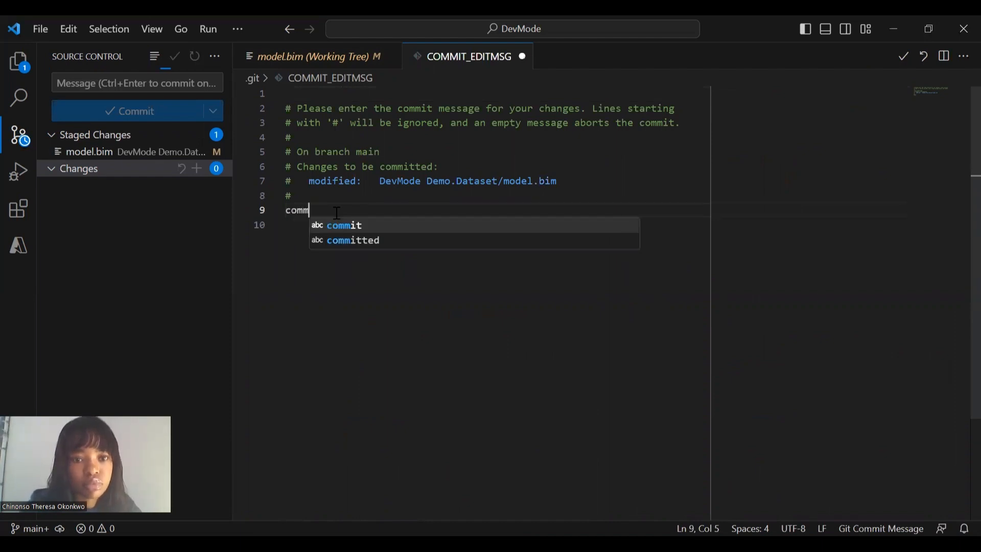
{"action": "type", "text": "it"}
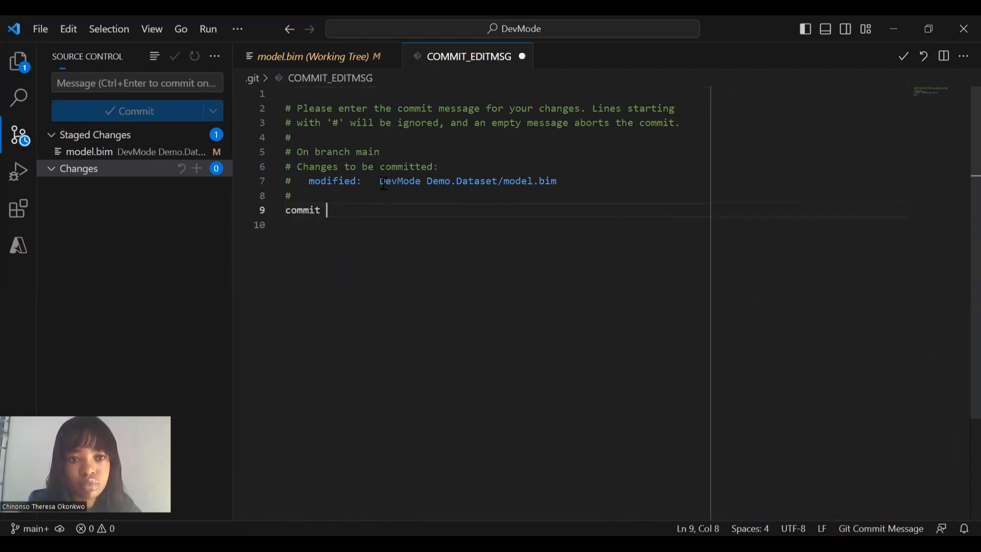
{"action": "left_click_drag", "start_coordinate": [380, 182], "coordinate": [585, 180]}
{"action": "key", "text": "ctrl+c"}
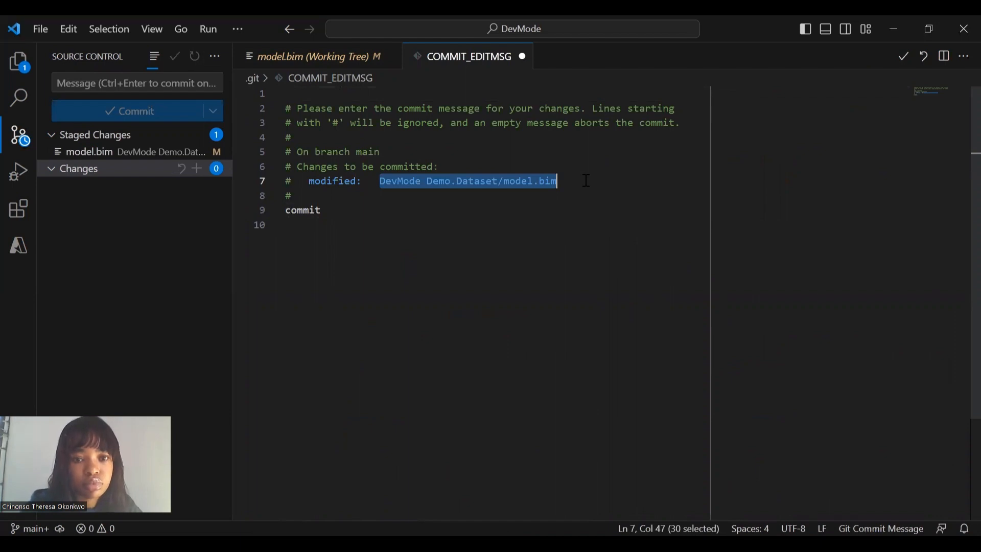
{"action": "left_click", "coordinate": [401, 204]}
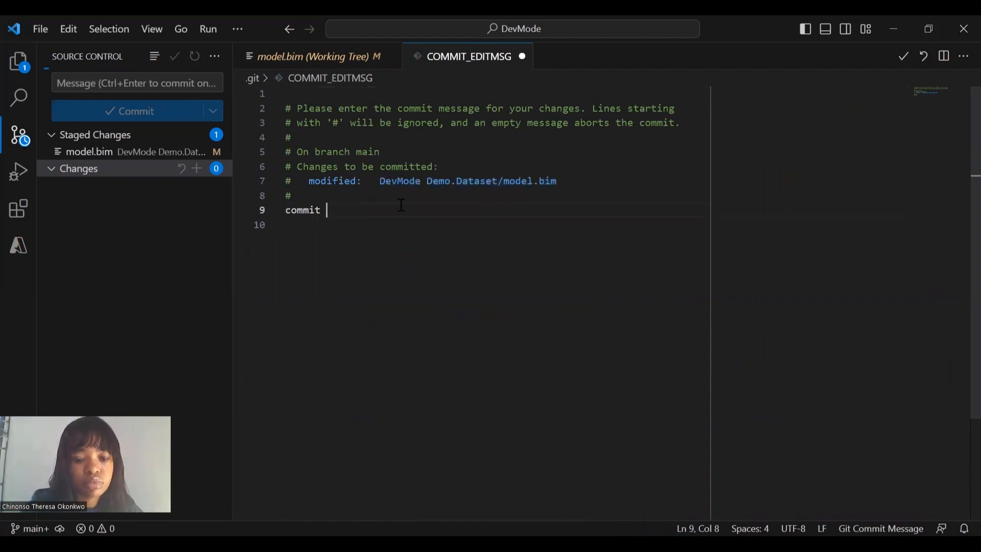
{"action": "key", "text": "ctrl+v"}
{"action": "key", "text": "Return"}
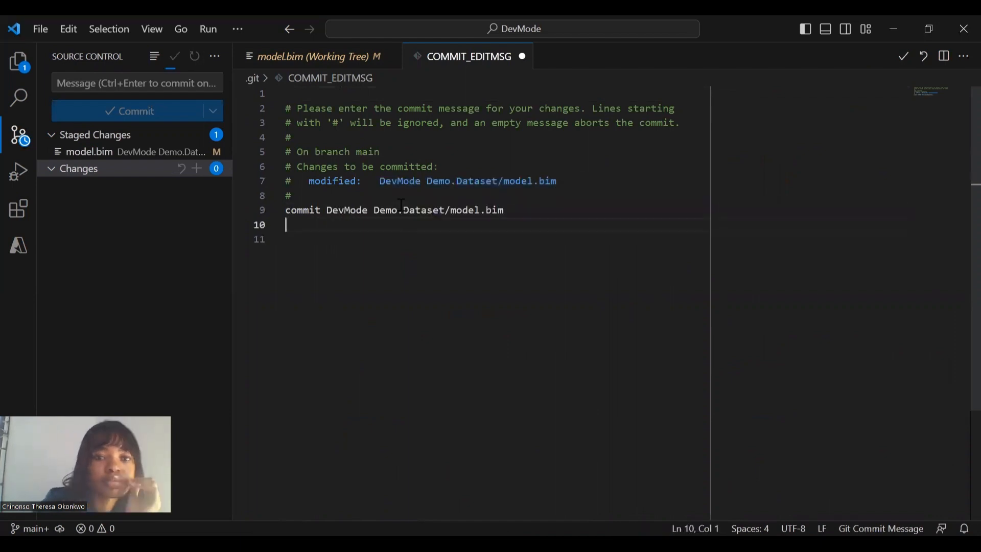
{"action": "key", "text": "BackSpace"}
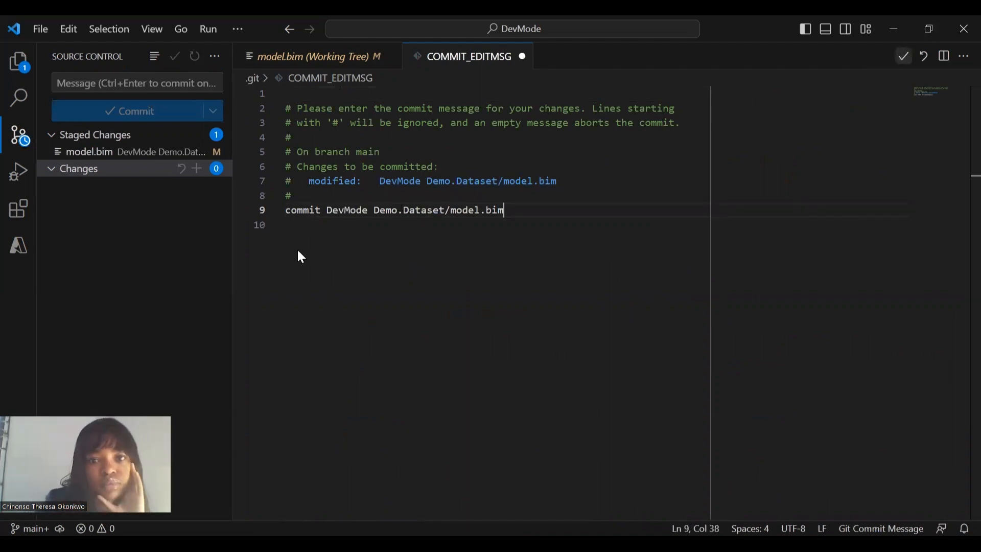
- Close and save the commit message file to finish the commit
{"action": "key", "text": "ctrl+w"}
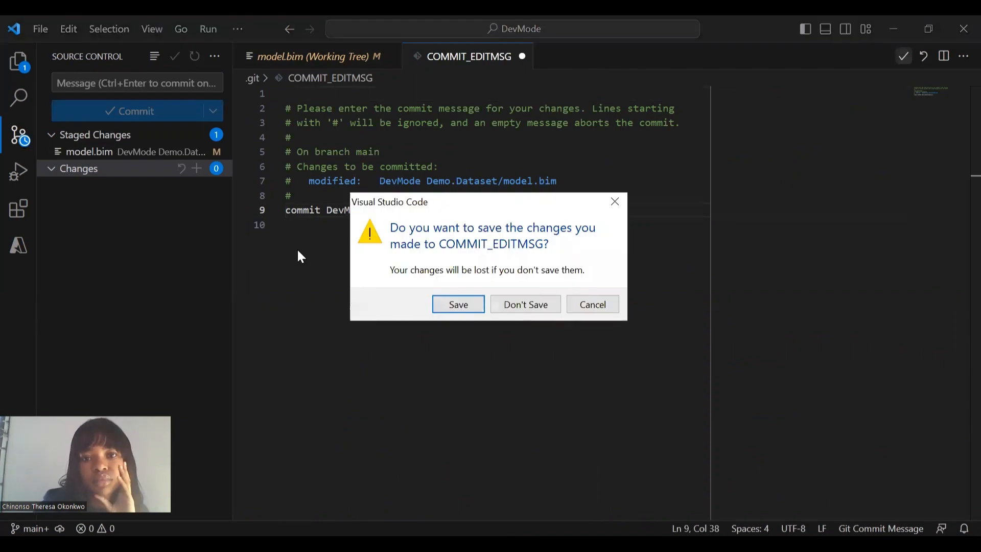
{"action": "left_click", "coordinate": [453, 306]}
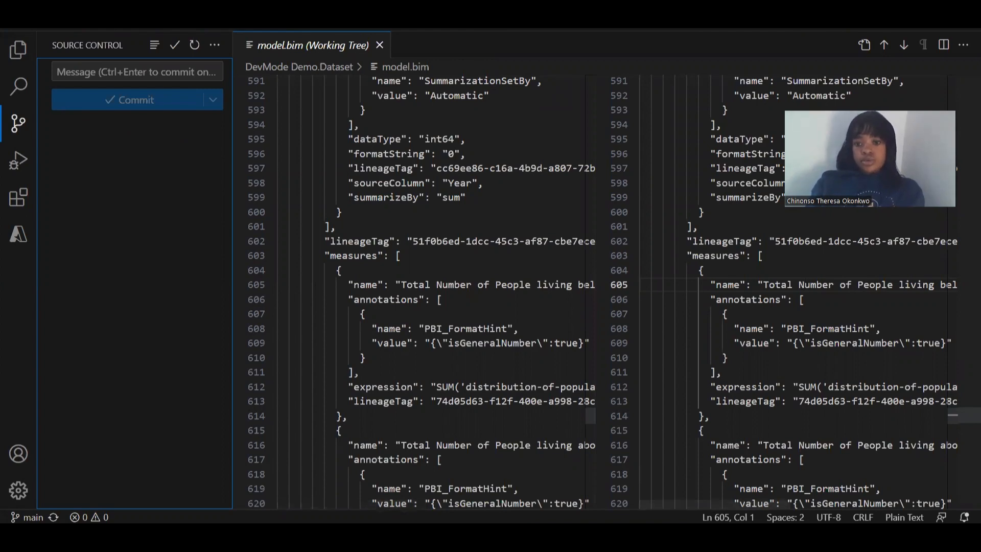
{"action": "mouse_move", "coordinate": [505, 482]}
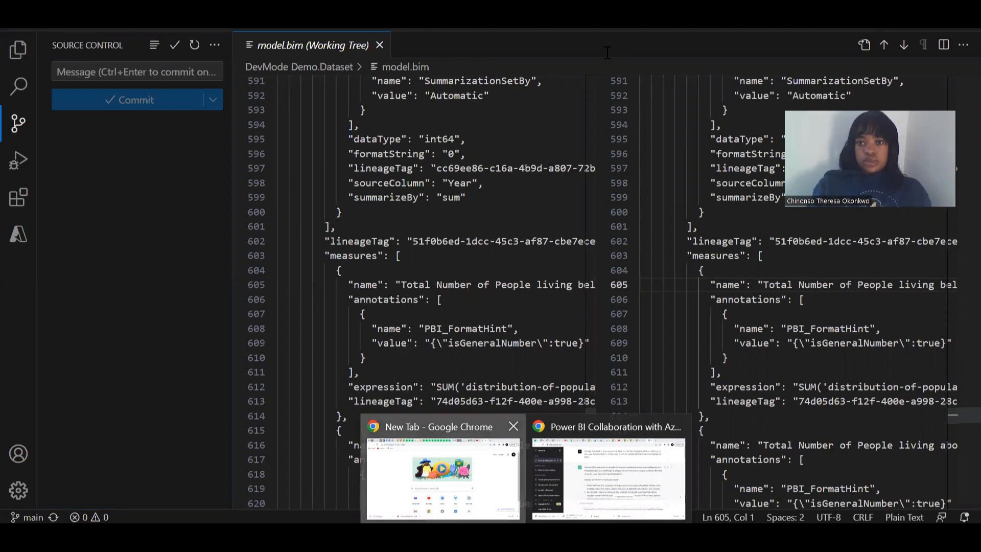
- Search Chrome for 'azure devops' and go from Azure DevOps Services into the organisation's Projects page
{"action": "left_click", "coordinate": [501, 474]}
{"action": "type", "text": "a"}
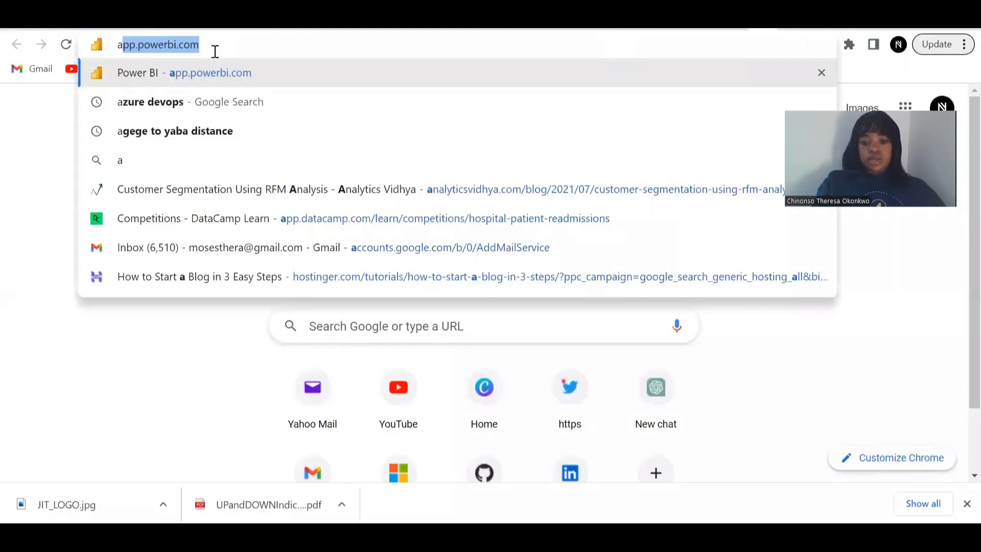
{"action": "type", "text": "zure devi"}
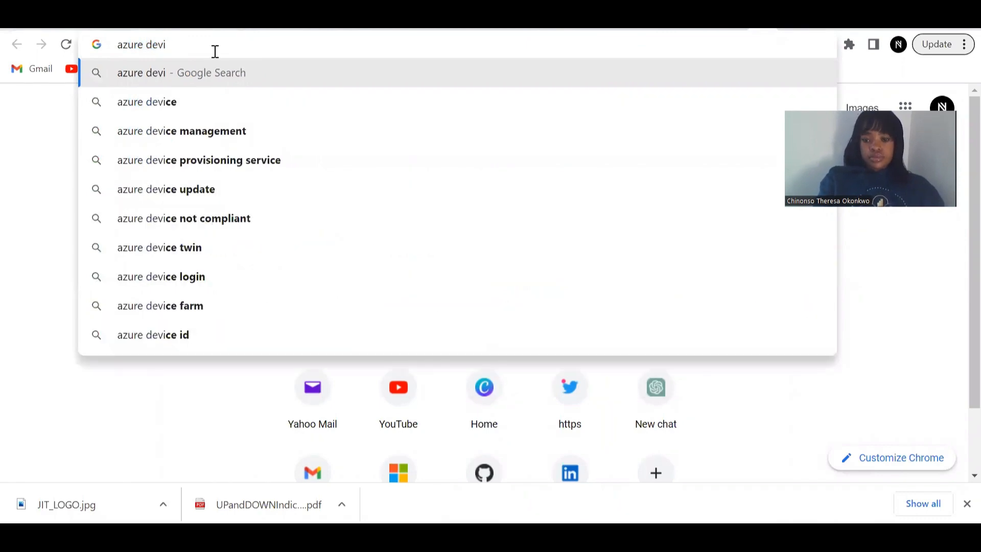
{"action": "key", "text": "BackSpace"}
{"action": "type", "text": "ops"}
{"action": "key", "text": "Return"}
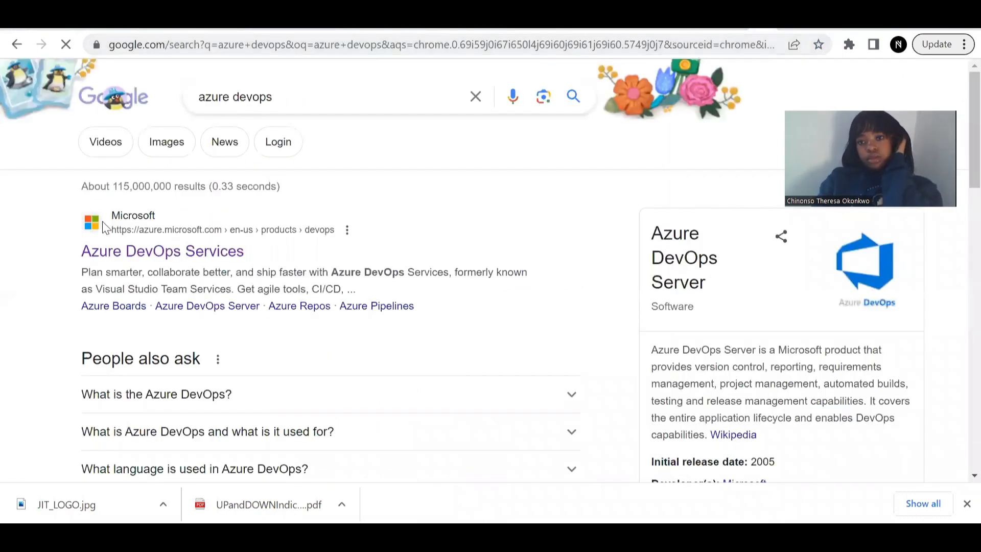
{"action": "left_click", "coordinate": [129, 256]}
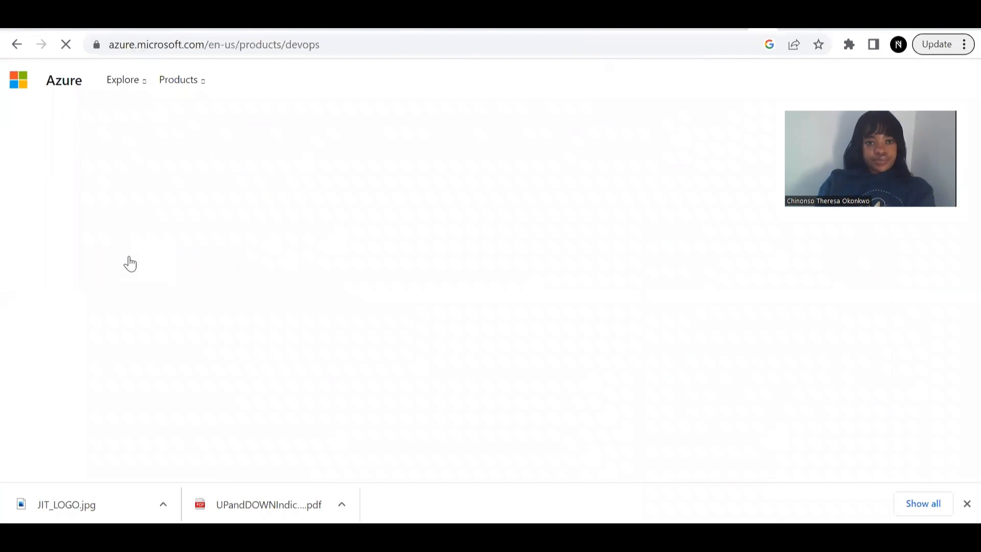
{"action": "left_click", "coordinate": [236, 260]}
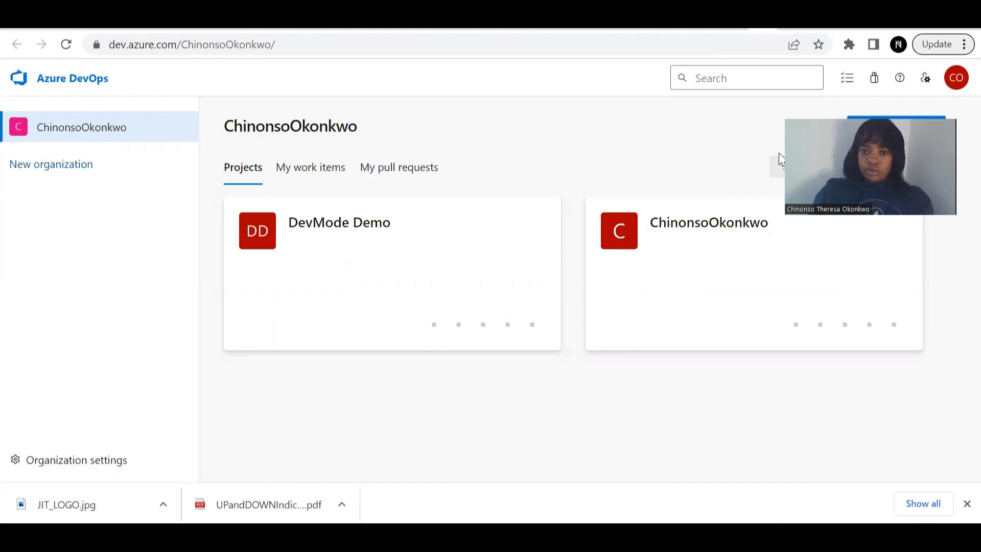
{"action": "right_click", "coordinate": [505, 267]}
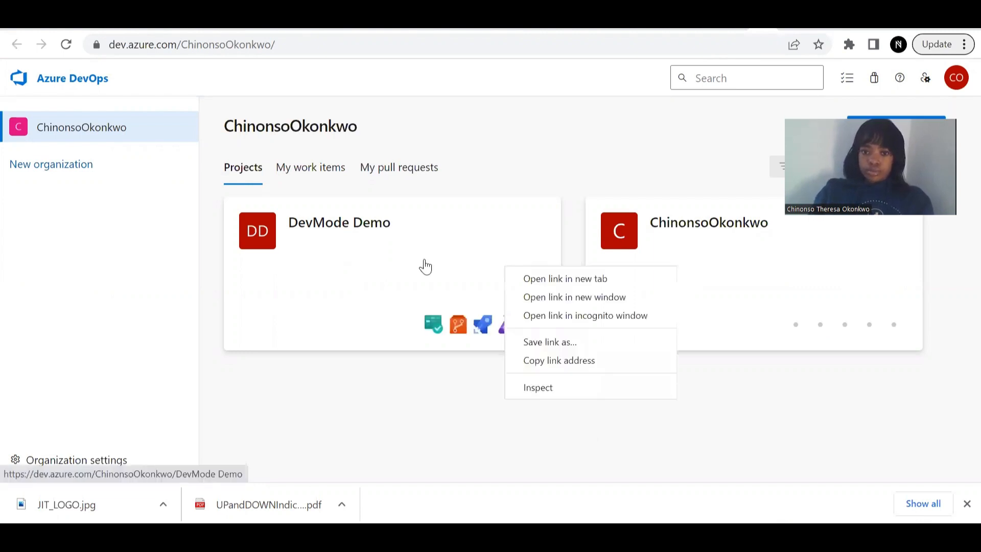
{"action": "left_click", "coordinate": [253, 231]}
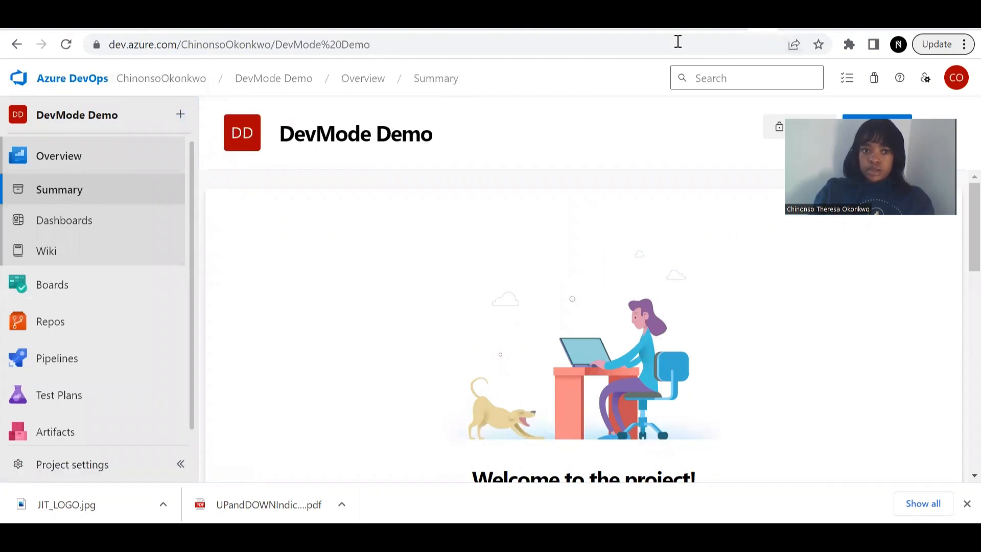
{"action": "left_click", "coordinate": [17, 45]}
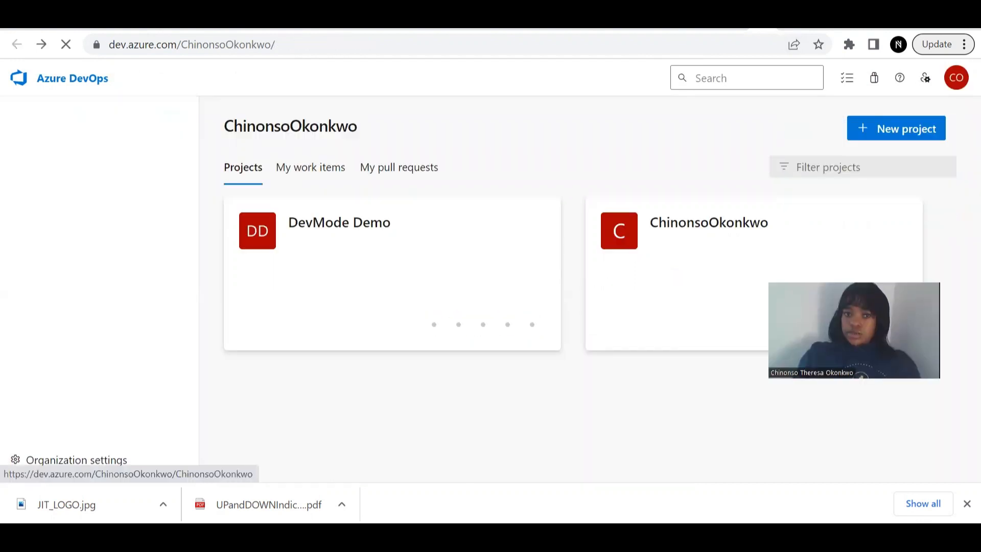
- Create a private Azure DevOps project named DevModeDemoo
{"action": "left_click", "coordinate": [875, 143]}
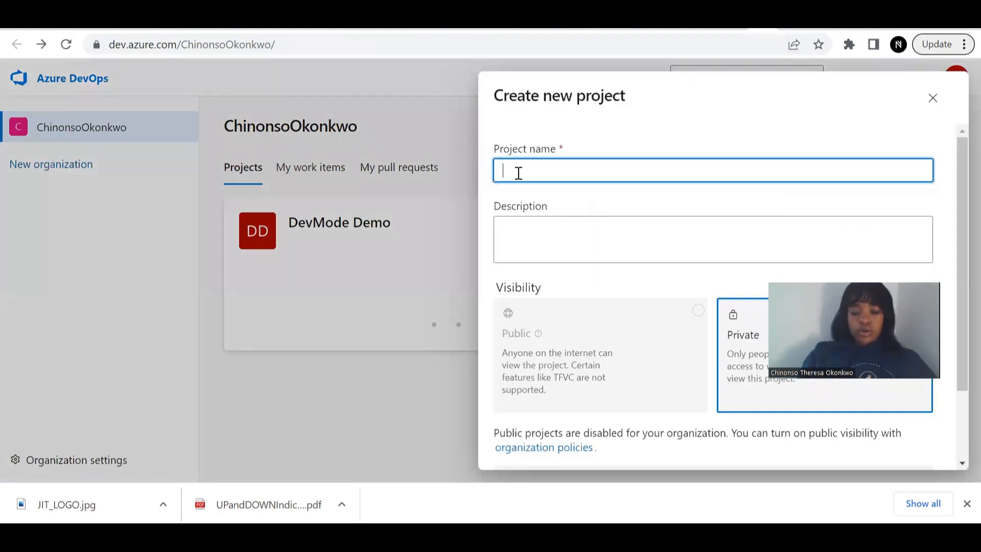
{"action": "type", "text": "De"}
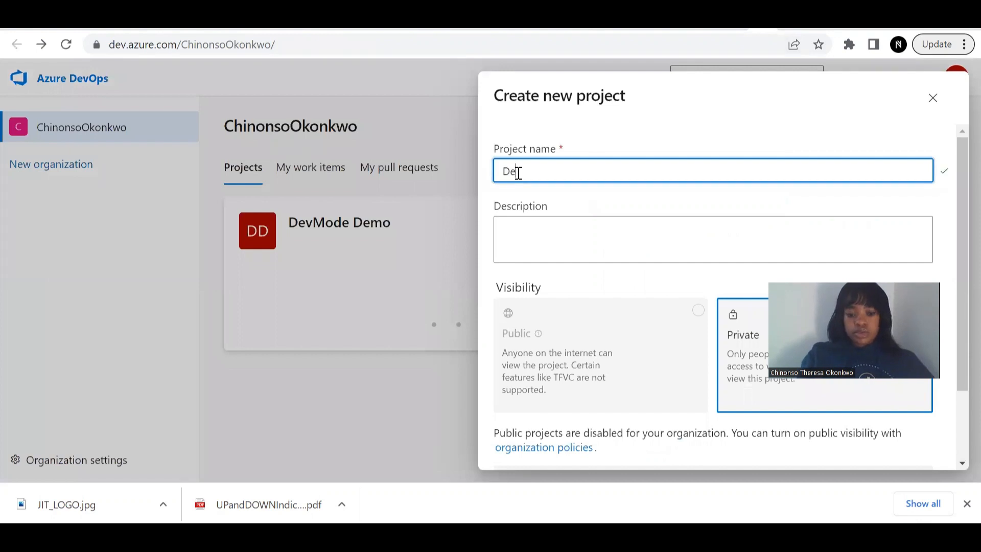
{"action": "type", "text": "vM"}
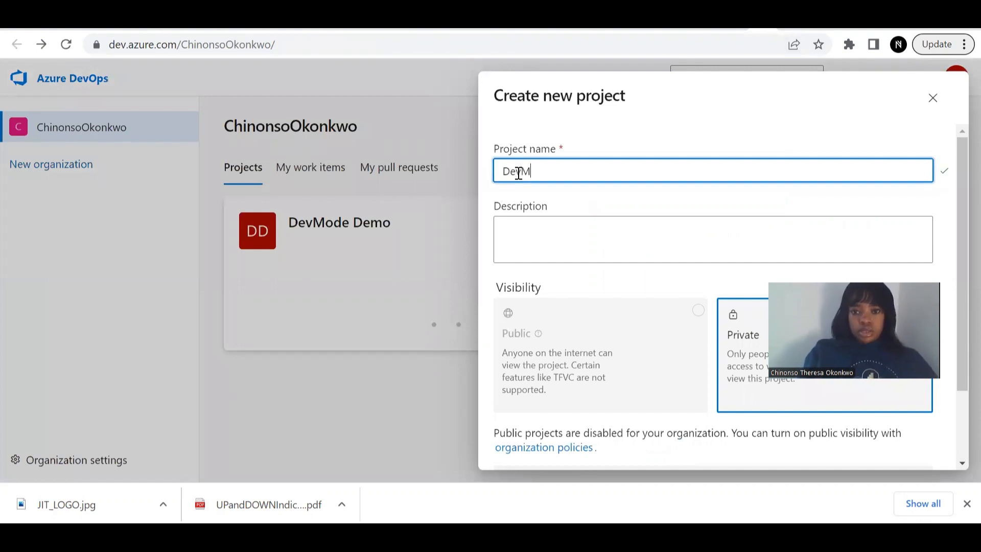
{"action": "type", "text": "odeD"}
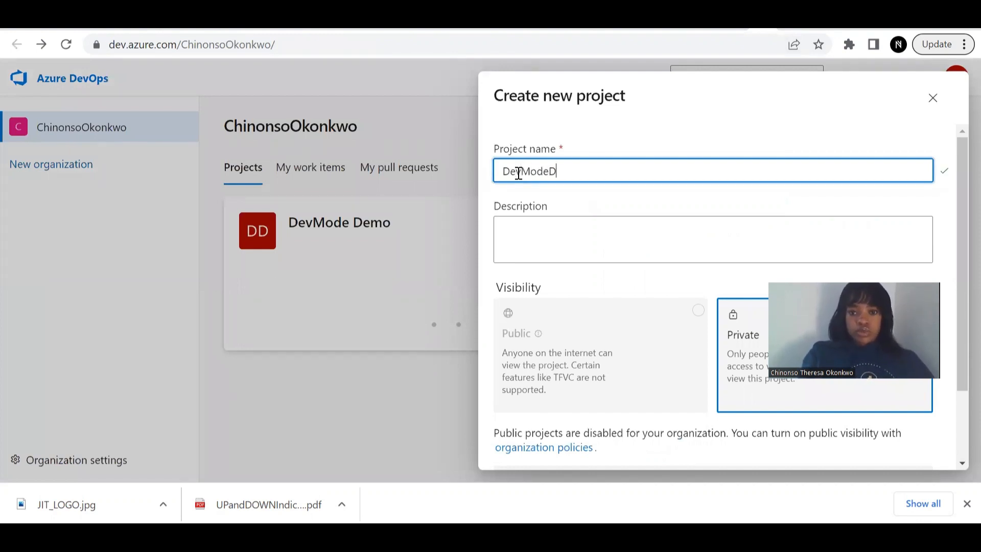
{"action": "type", "text": "emo"}
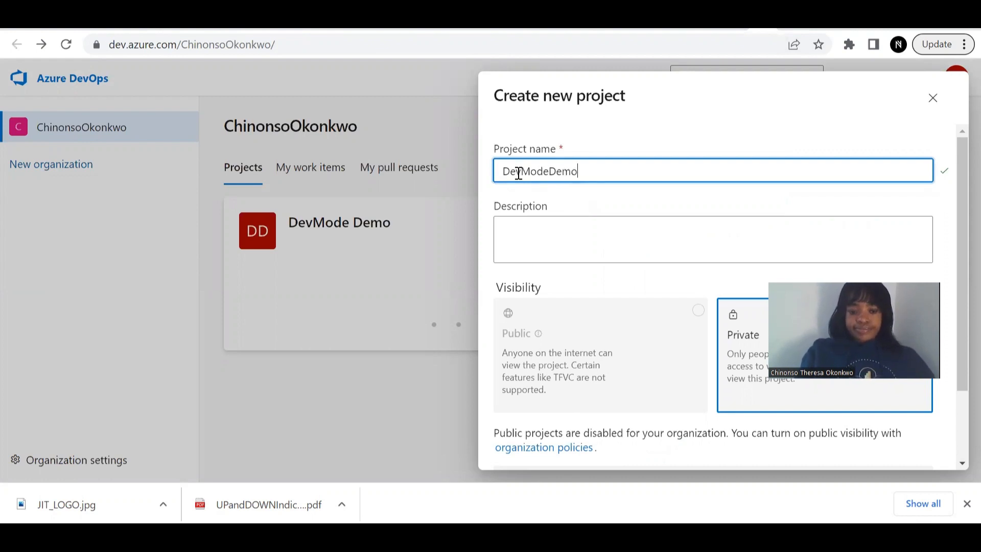
{"action": "type", "text": "o"}
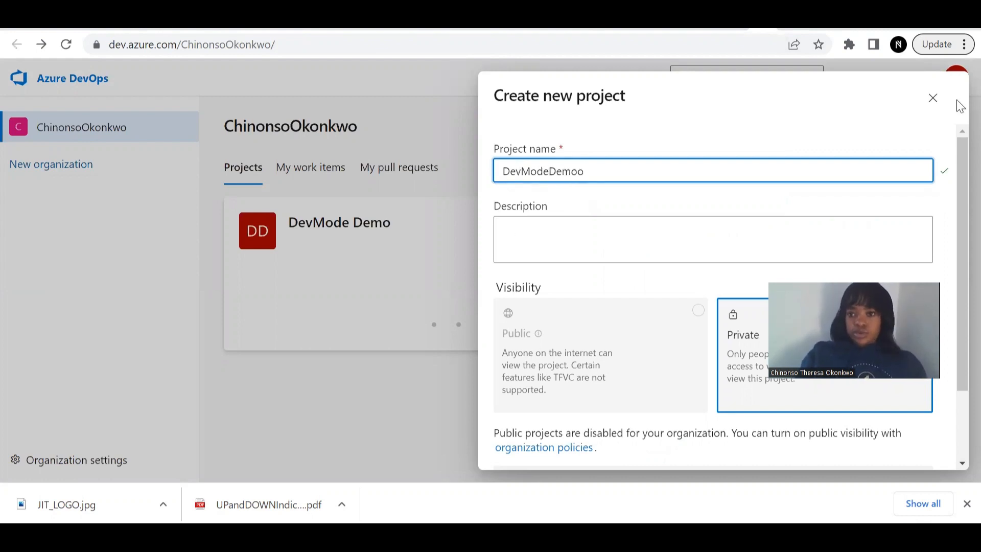
{"action": "scroll", "coordinate": [958, 280], "scroll_direction": "down", "scroll_amount": 3}
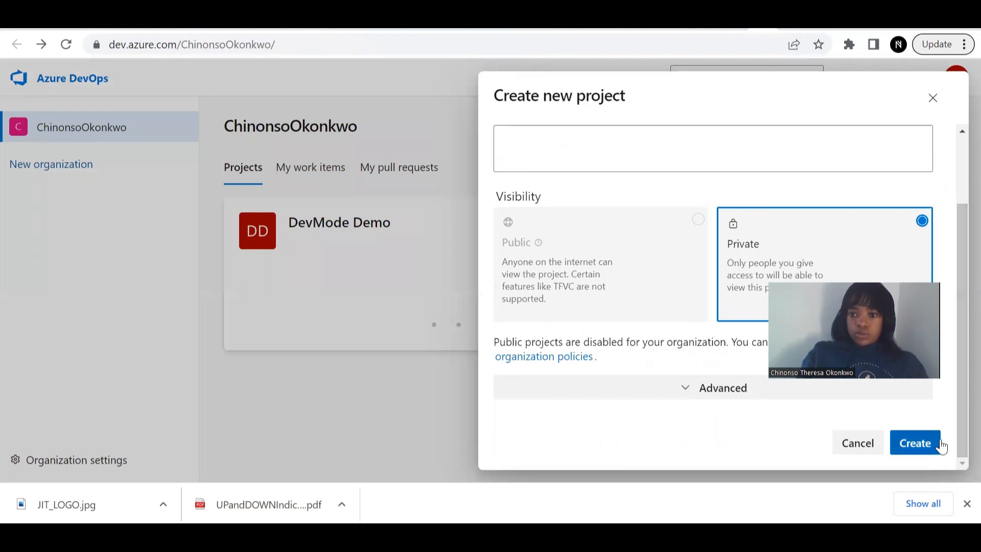
{"action": "left_click", "coordinate": [914, 448]}
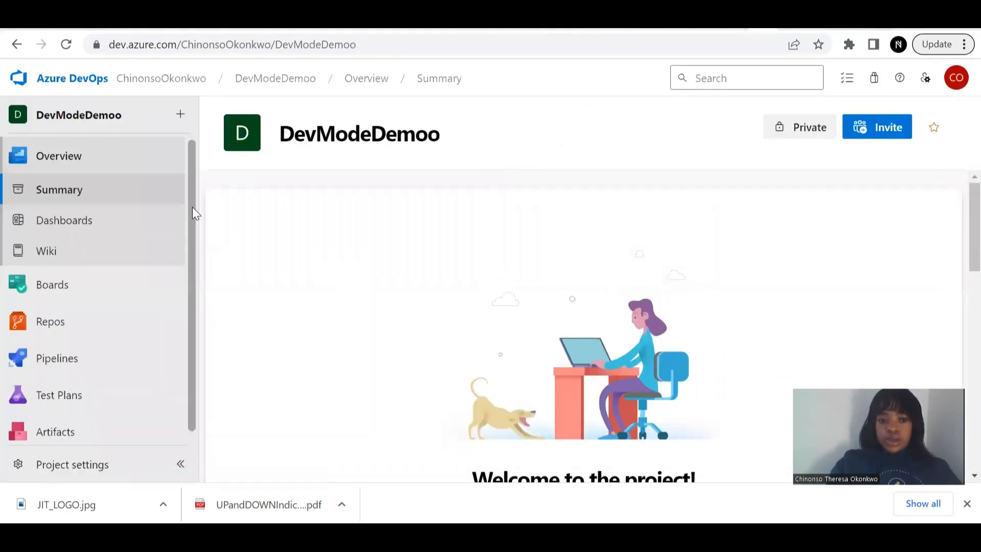
- Copy the HTTPS clone URL of the empty DevModeDemoo repository from Repos > Files
{"action": "scroll", "coordinate": [194, 245], "scroll_direction": "down", "scroll_amount": 1}
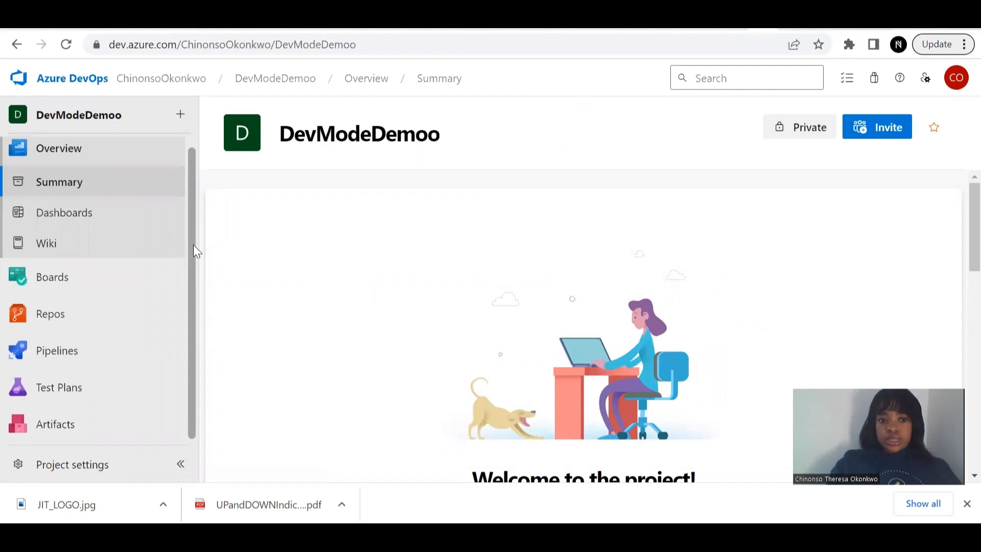
{"action": "left_click", "coordinate": [95, 317]}
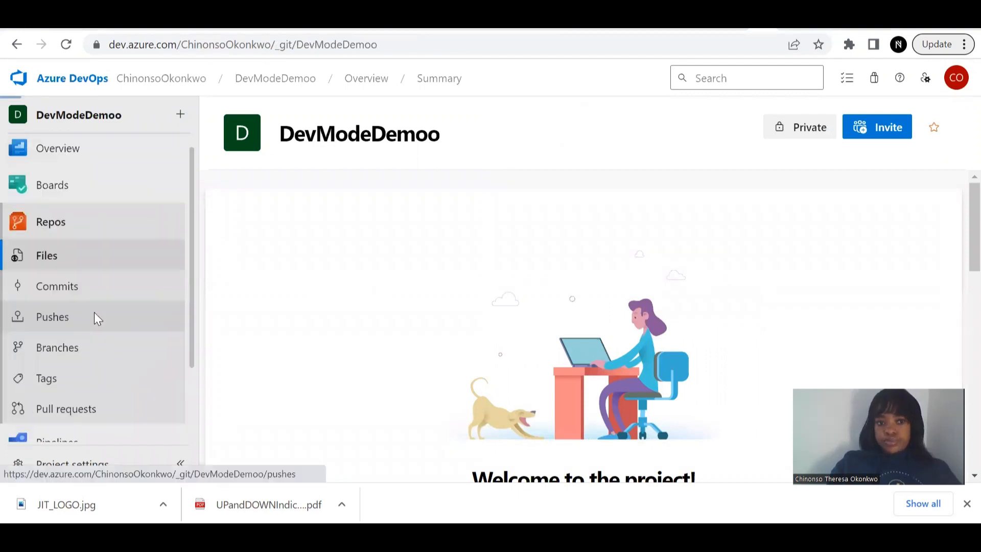
{"action": "left_click", "coordinate": [114, 207]}
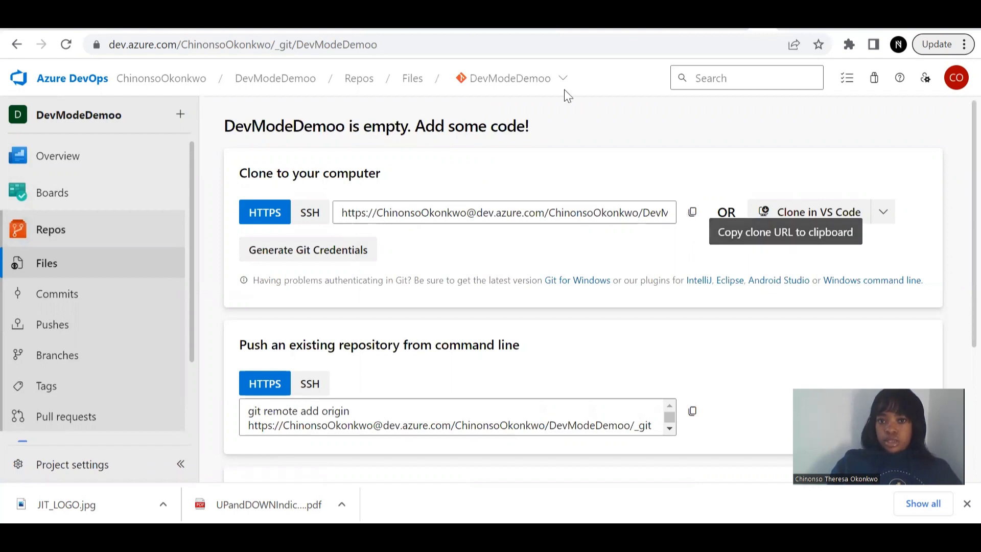
{"action": "left_click", "coordinate": [692, 213]}
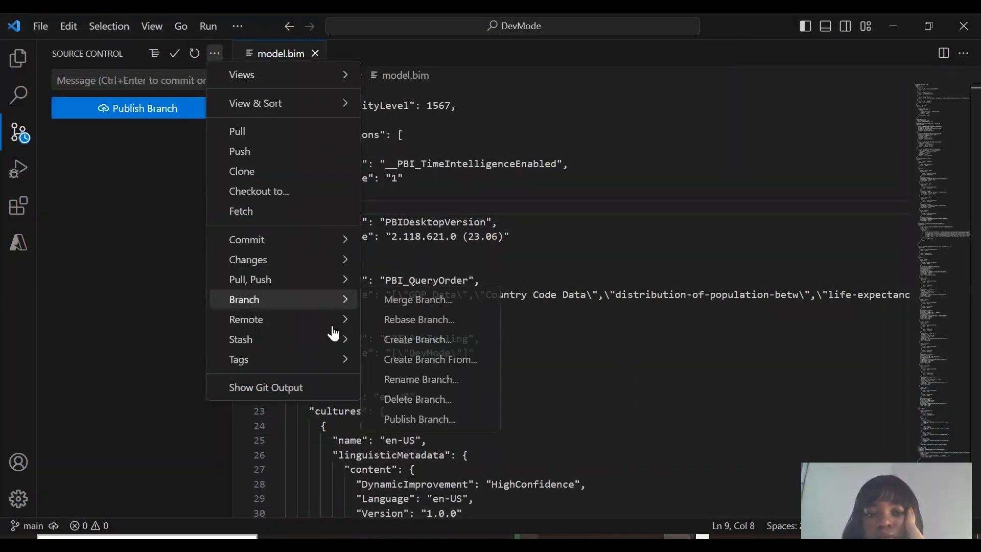
- Add a Git remote named DevModeDemoo using the pasted Azure DevOps clone URL
{"action": "mouse_move", "coordinate": [340, 320]}
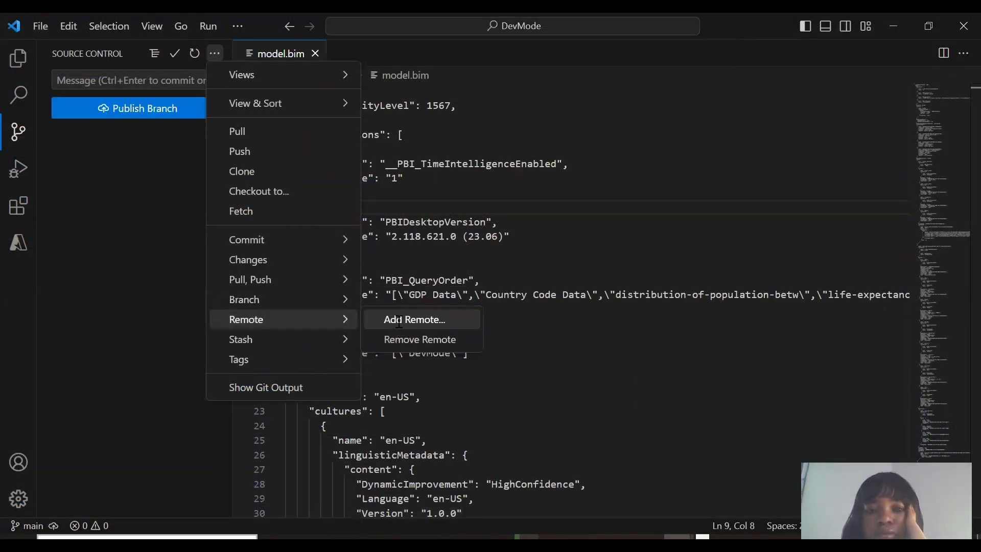
{"action": "left_click", "coordinate": [399, 323]}
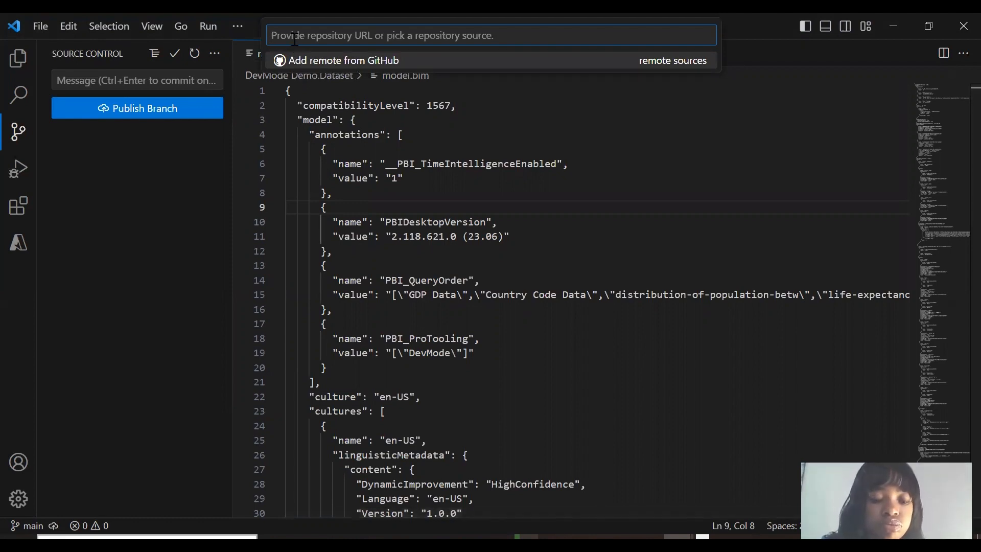
{"action": "key", "text": "ctrl+v"}
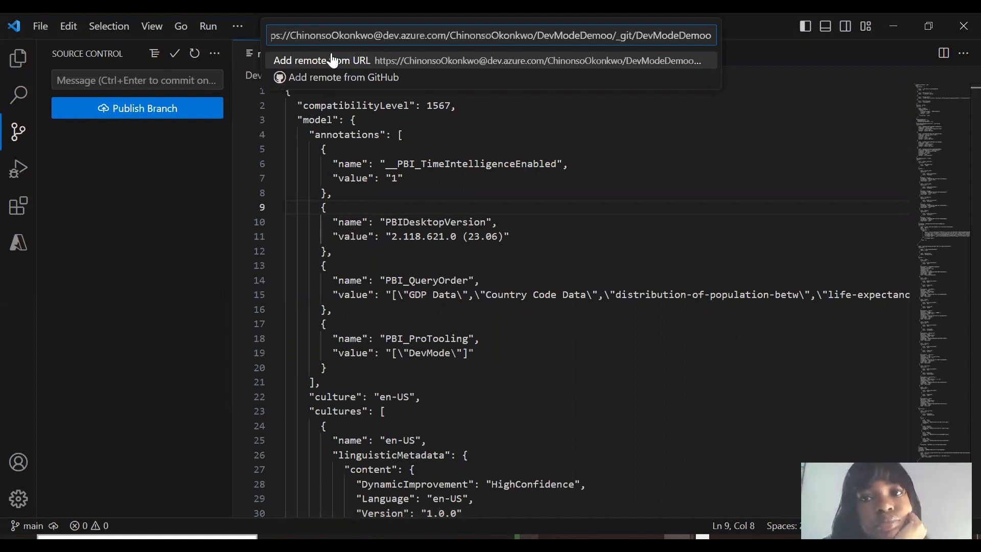
{"action": "left_click", "coordinate": [333, 60]}
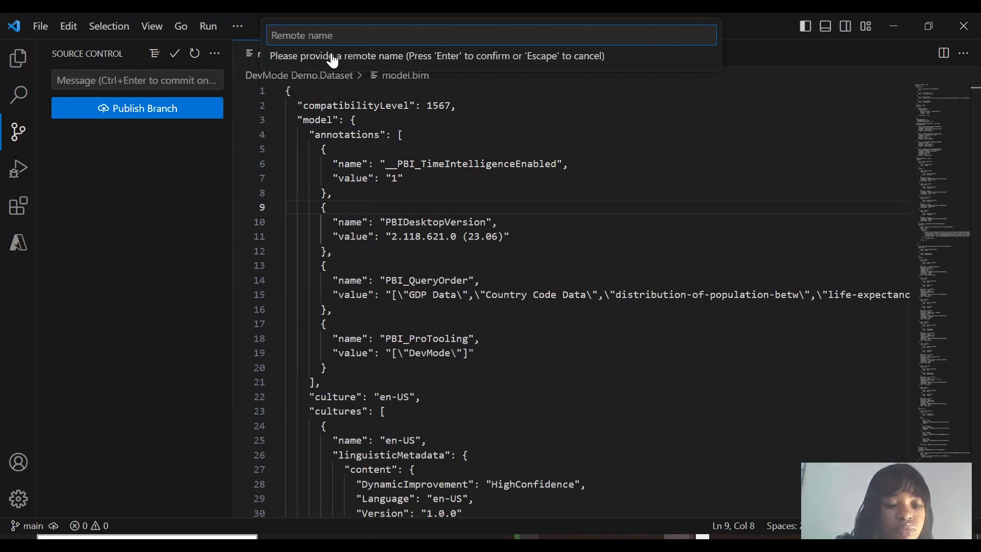
{"action": "type", "text": "De"}
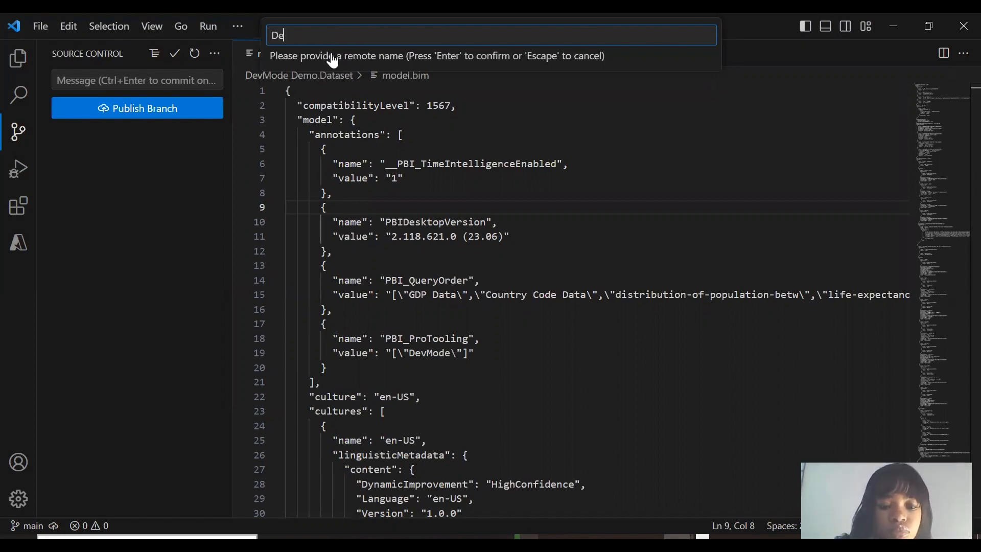
{"action": "type", "text": "vMo"}
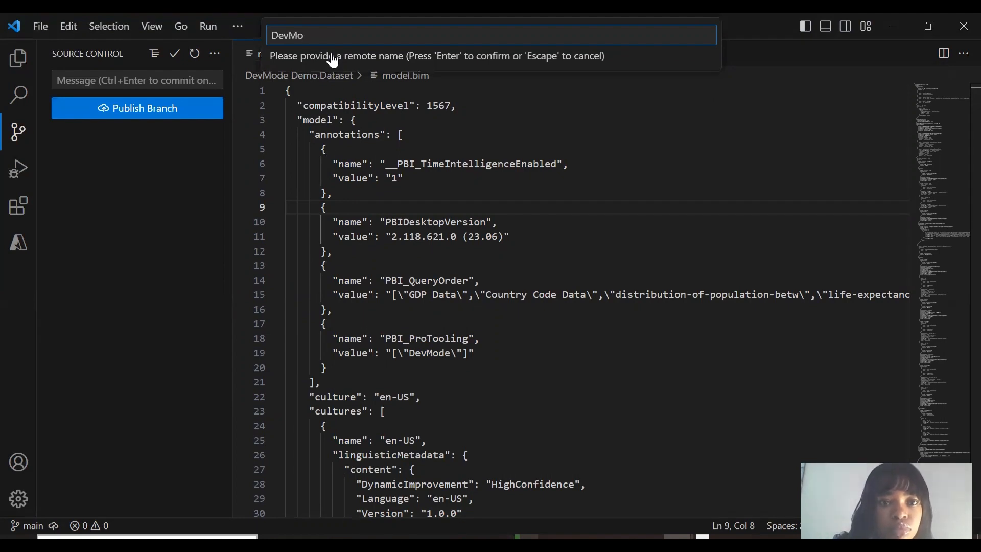
{"action": "type", "text": "deD"}
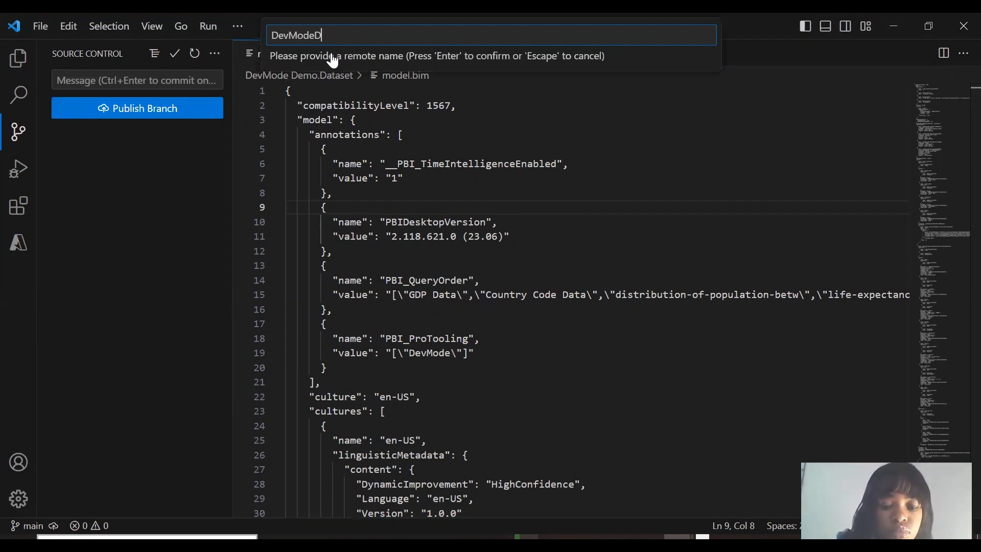
{"action": "type", "text": "emoo"}
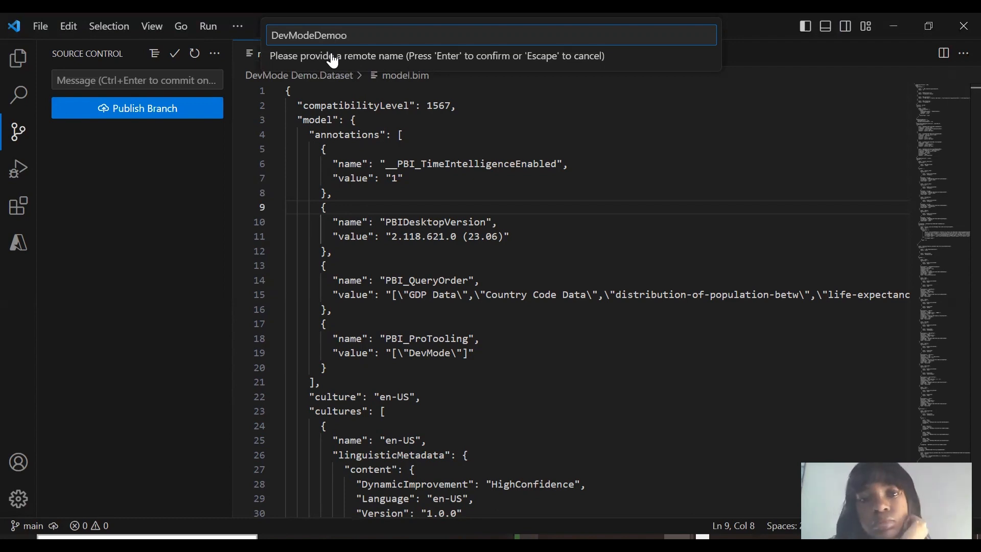
{"action": "key", "text": "Return"}
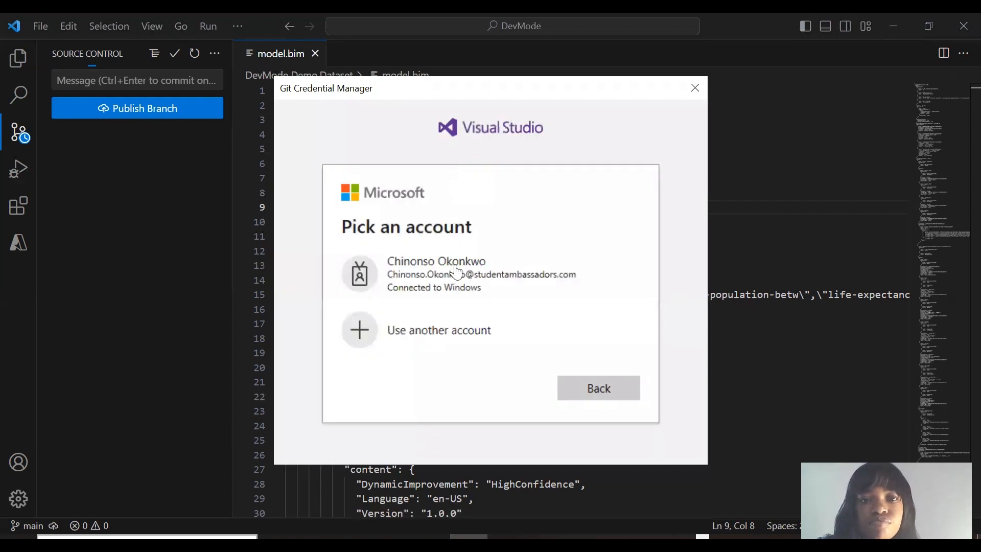
- Complete the Git Credential Manager sign-in with the existing Microsoft account
{"action": "left_click", "coordinate": [509, 279]}
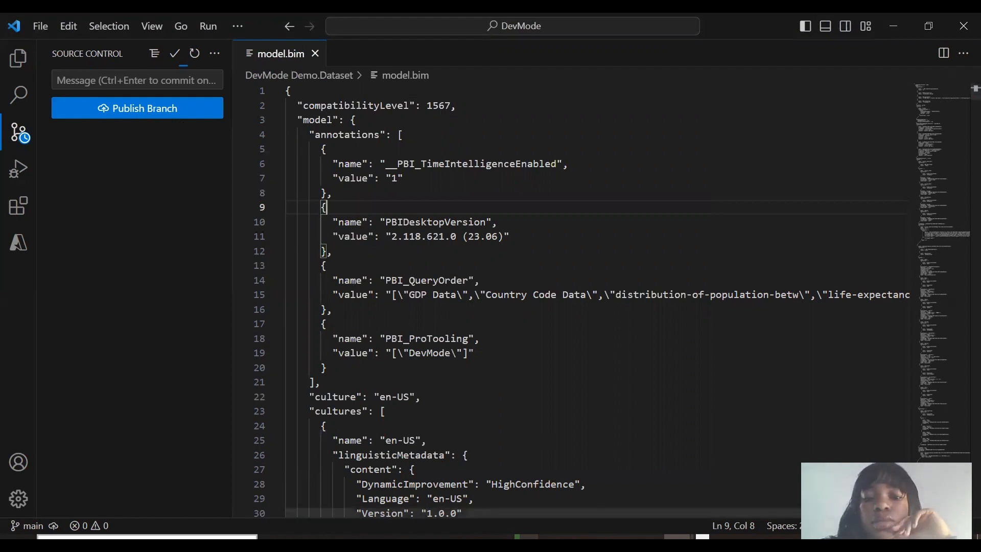
{"action": "mouse_move", "coordinate": [525, 539]}
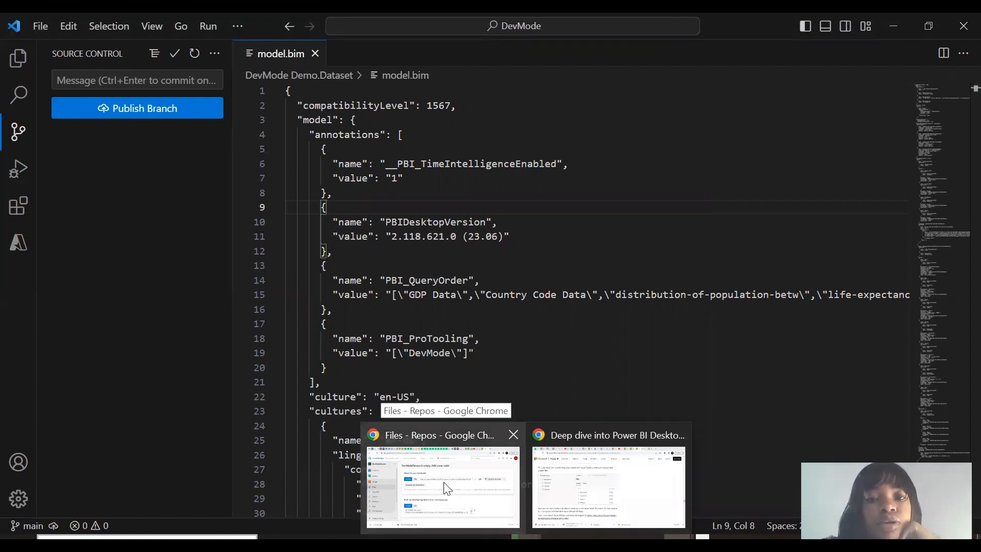
- Publish the main branch to DevModeDemoo and refresh the Azure DevOps files page to see the pushed files
{"action": "left_click", "coordinate": [447, 489]}
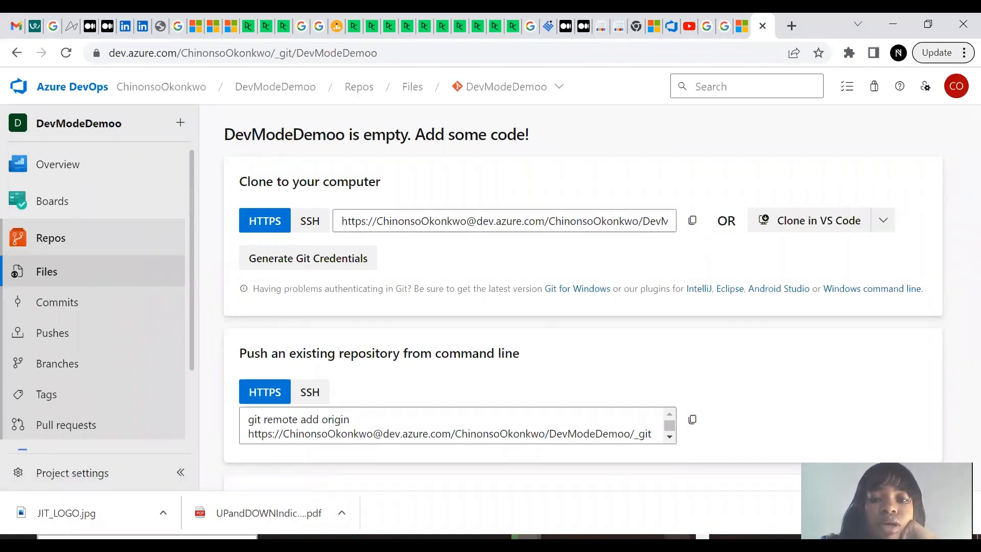
{"action": "left_click", "coordinate": [712, 479]}
{"action": "left_click", "coordinate": [164, 101]}
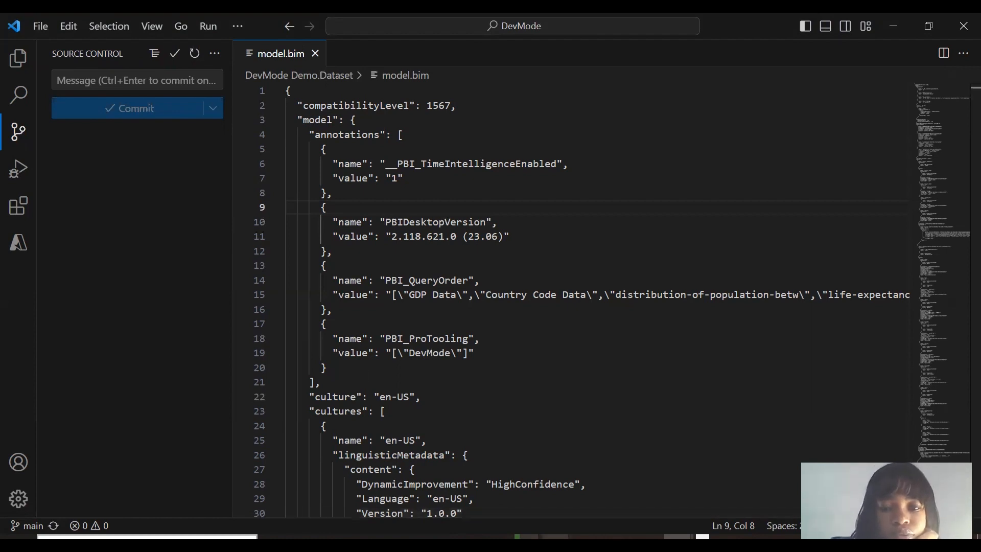
{"action": "left_click", "coordinate": [478, 497]}
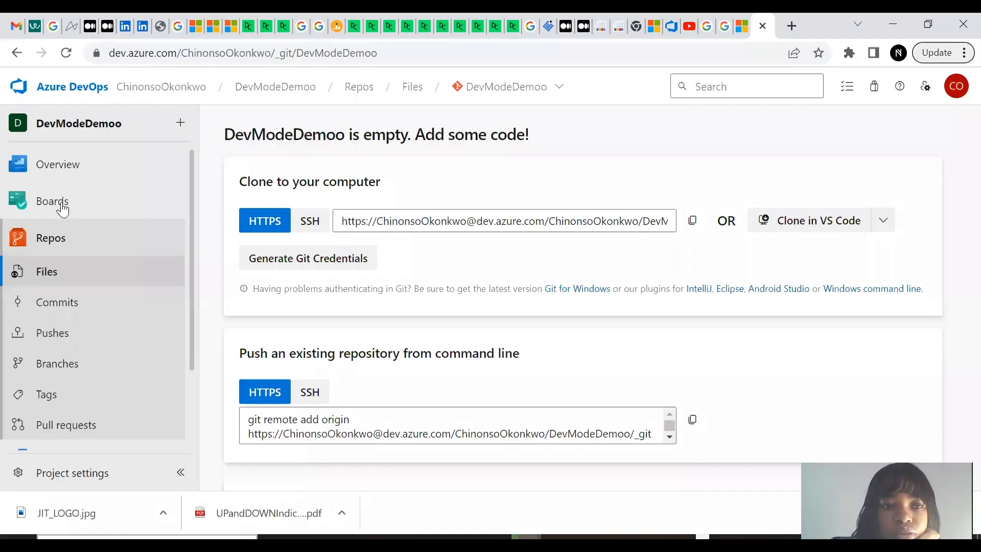
{"action": "left_click", "coordinate": [51, 241]}
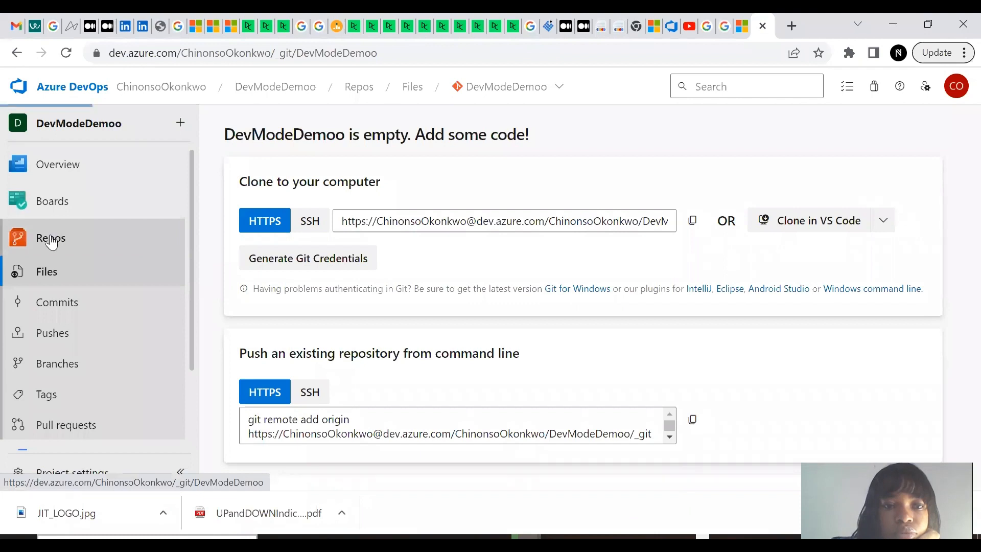